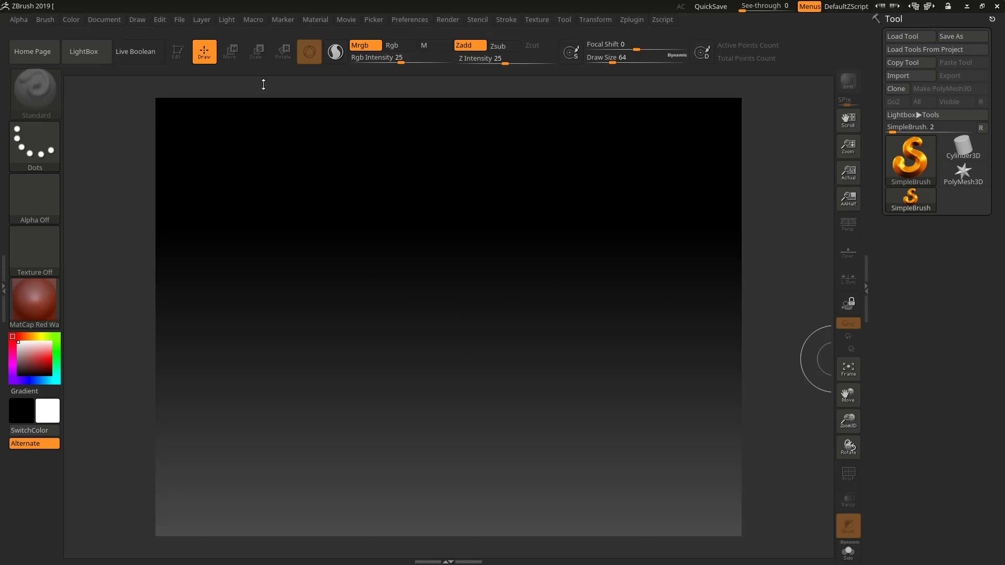
- Load the sample project DemoAnimeHead.ZPR from the project library
click(89, 52)
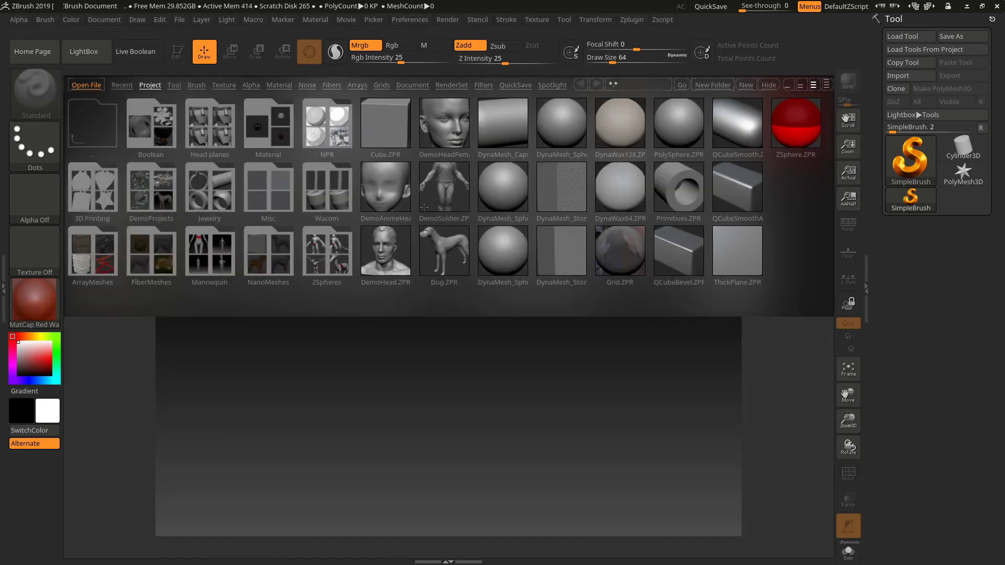
double_click(390, 192)
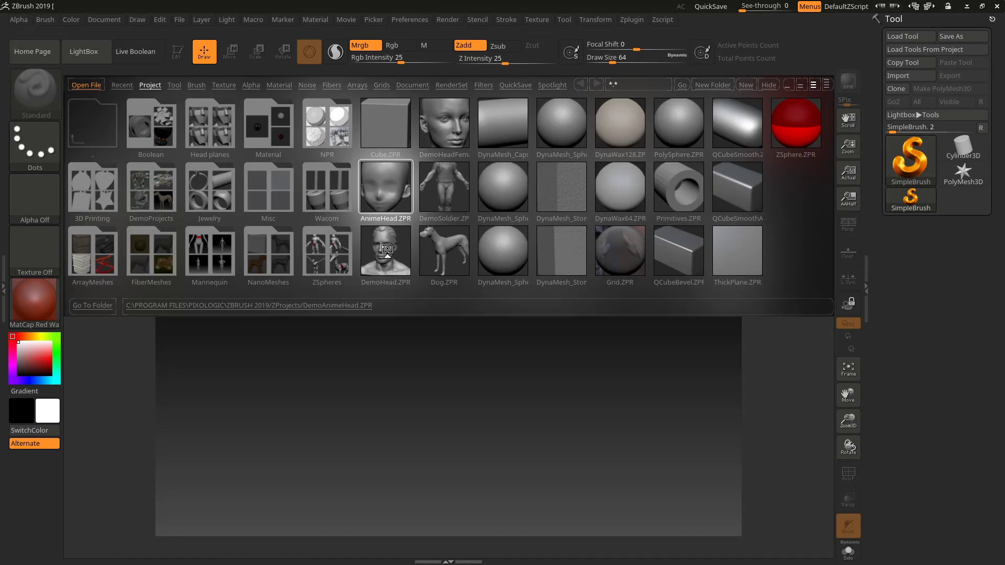
drag(664, 307, 668, 269)
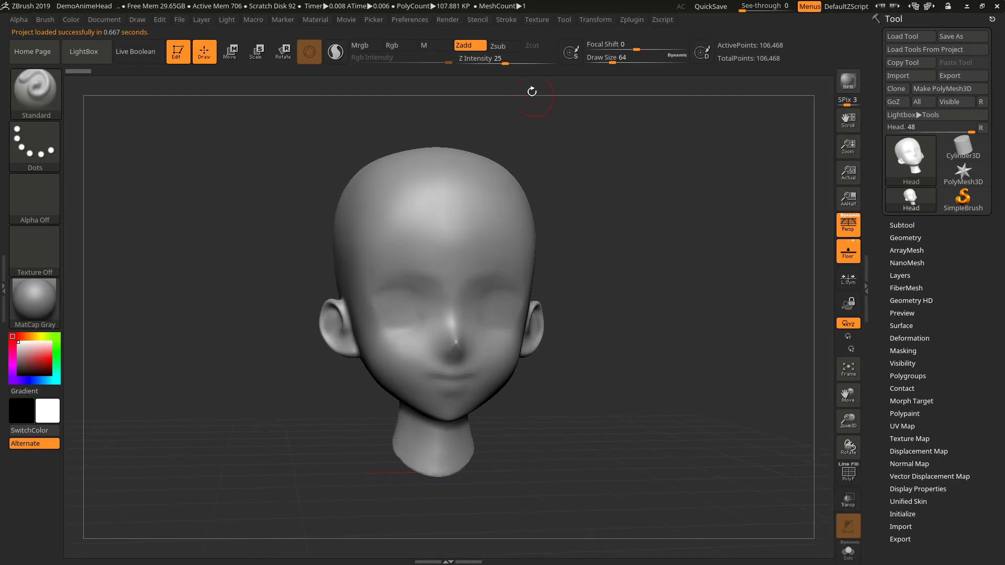
- Examine where the head's Geometry, DynaMesh and Subtool Extract settings are located
click(539, 20)
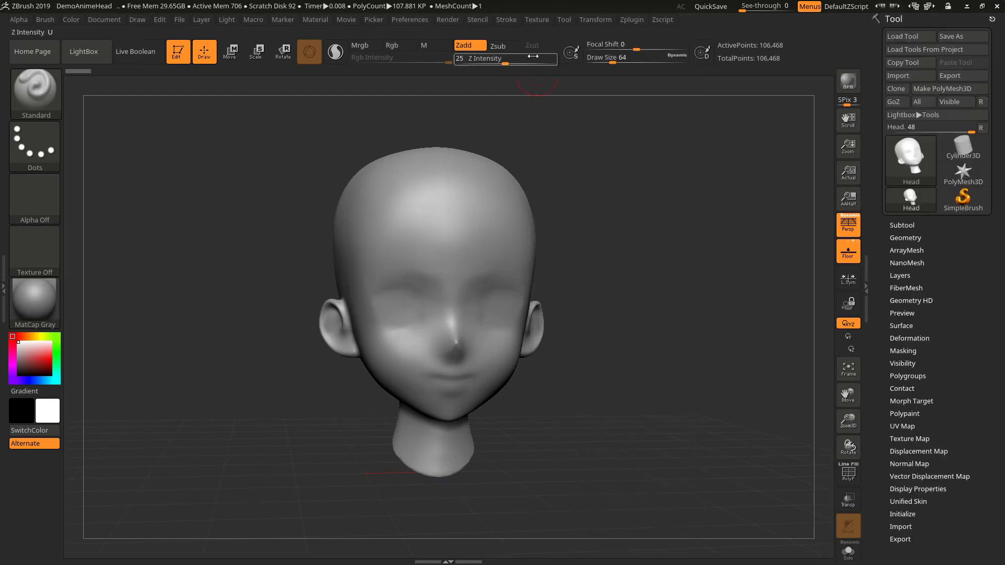
click(599, 20)
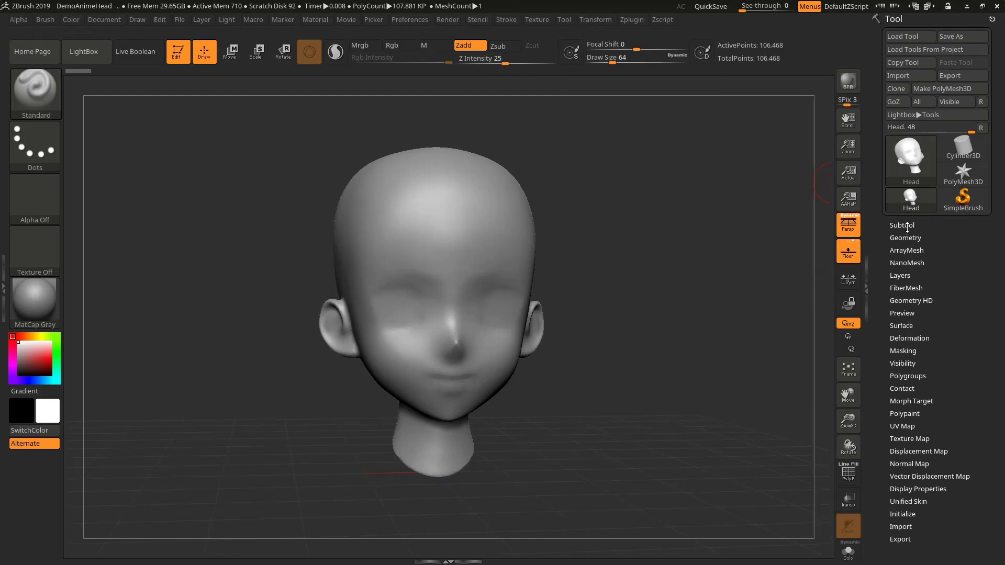
drag(635, 291, 619, 296)
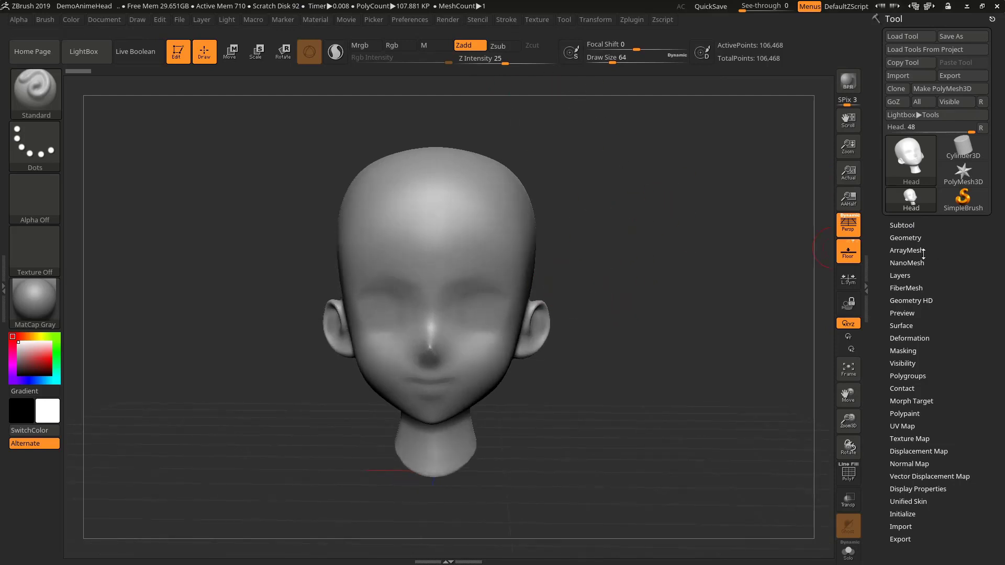
click(906, 237)
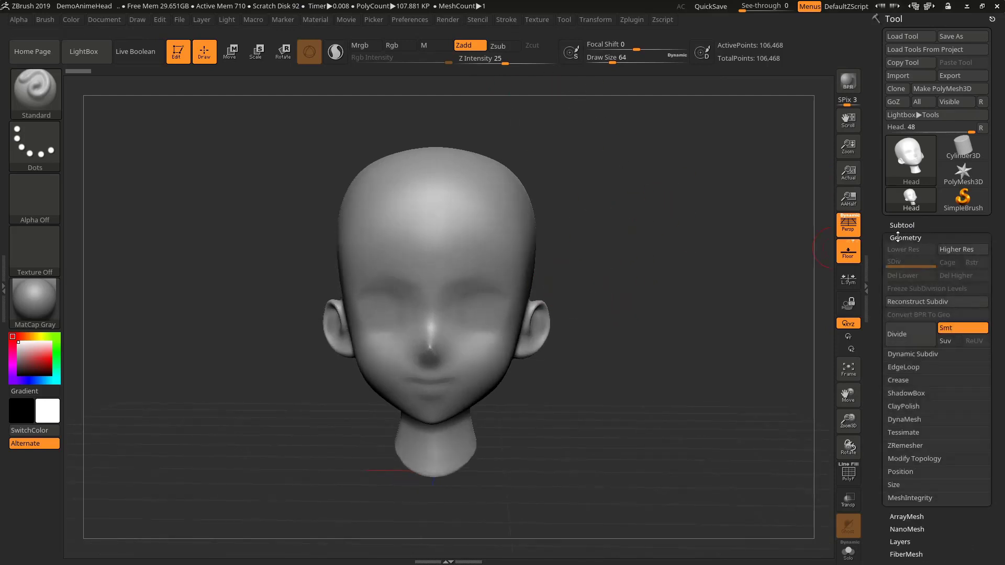
click(898, 238)
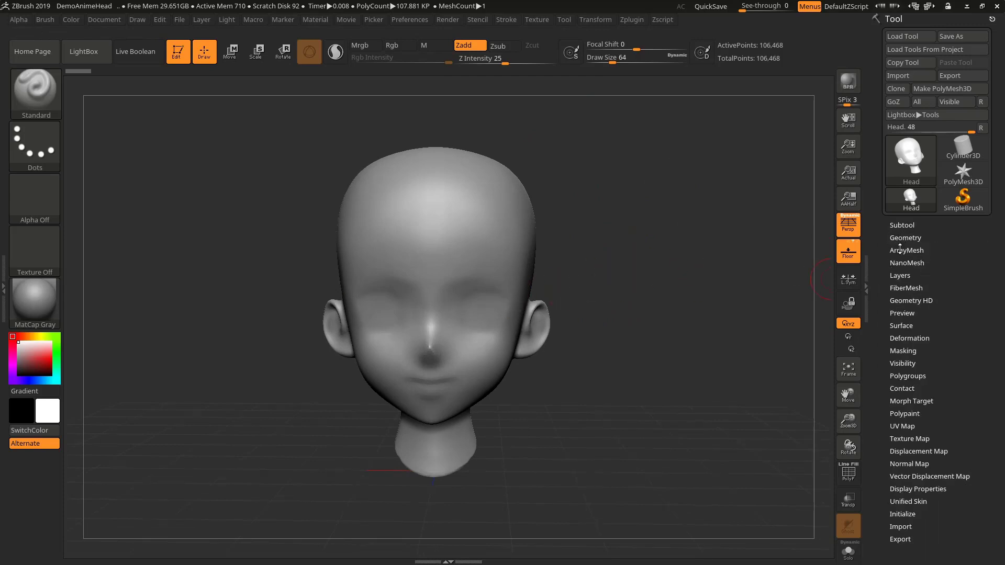
click(905, 238)
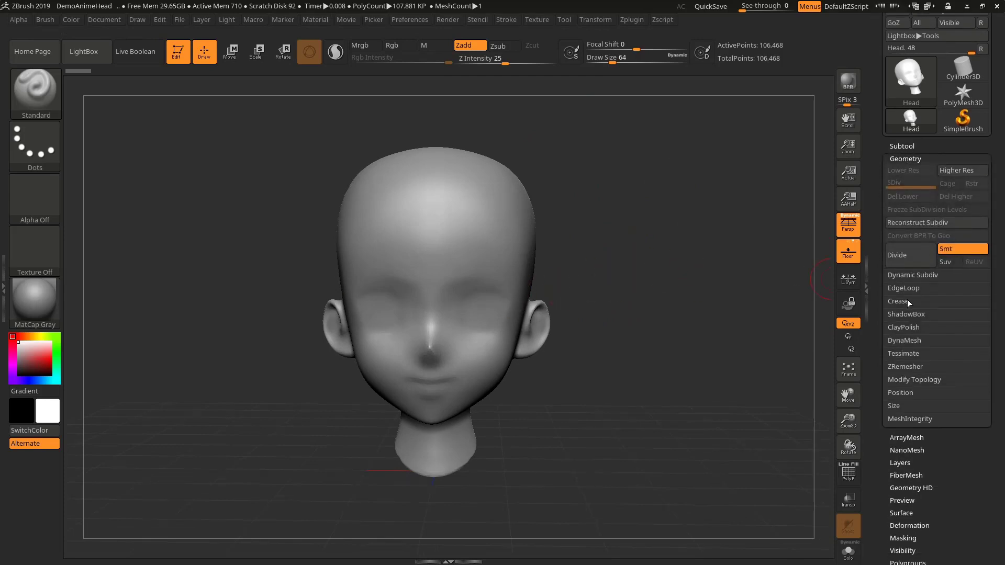
click(904, 341)
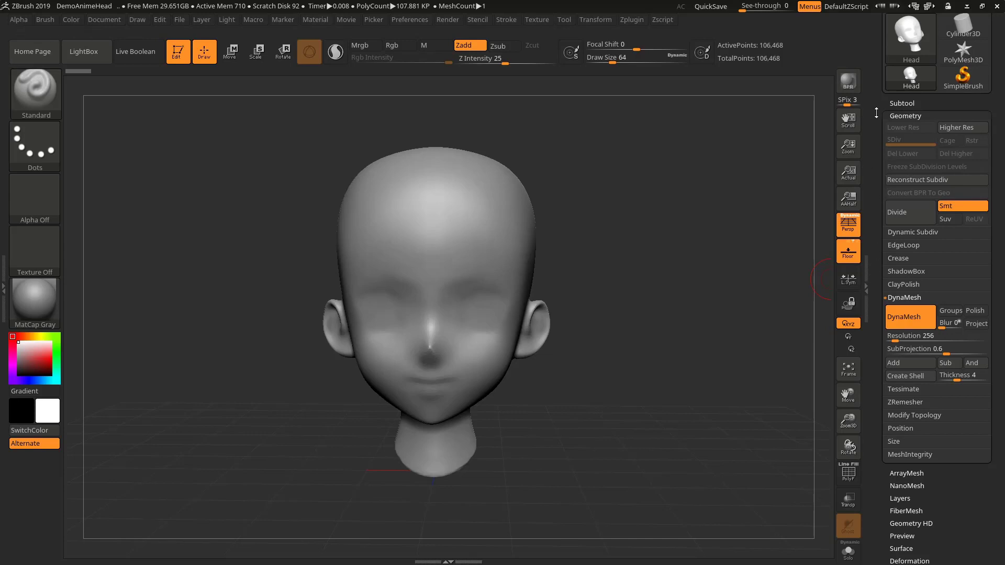
click(905, 103)
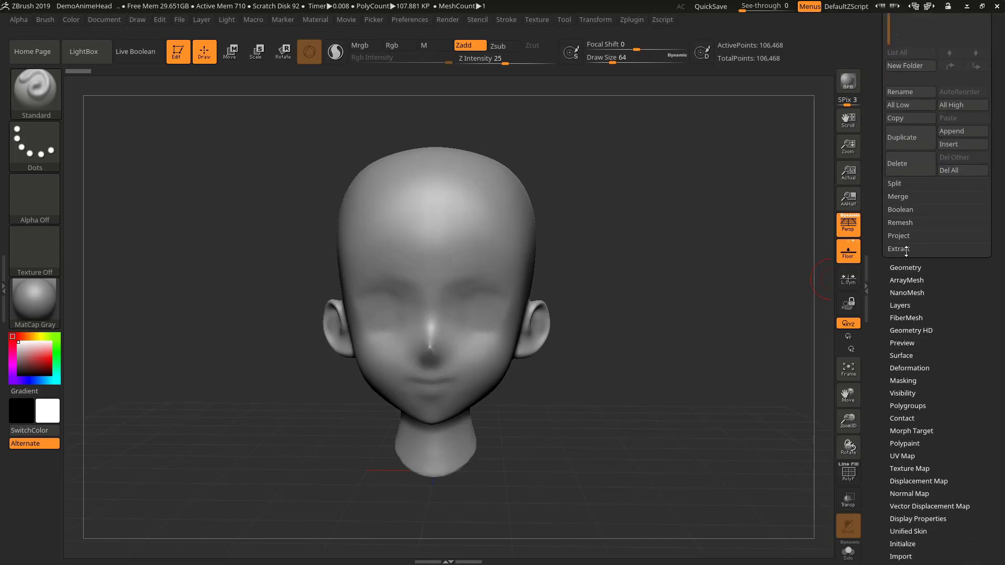
click(905, 249)
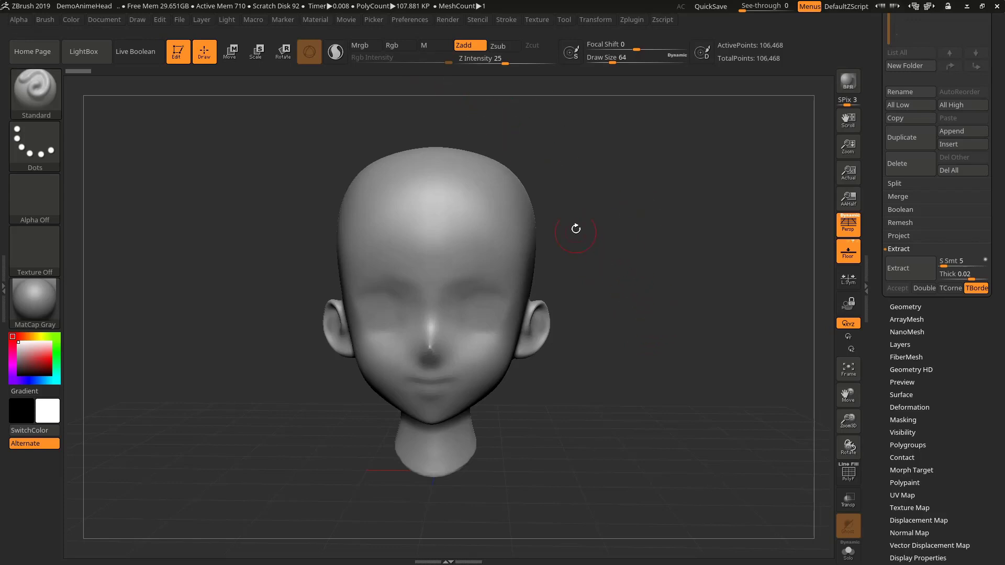
- Enable customization of the interface in the configuration preferences
click(410, 22)
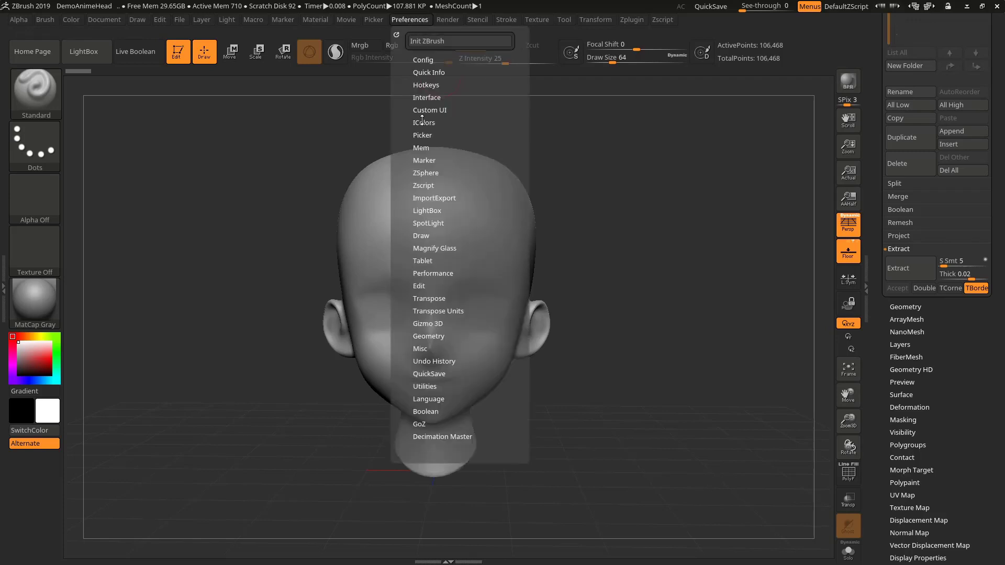
click(423, 59)
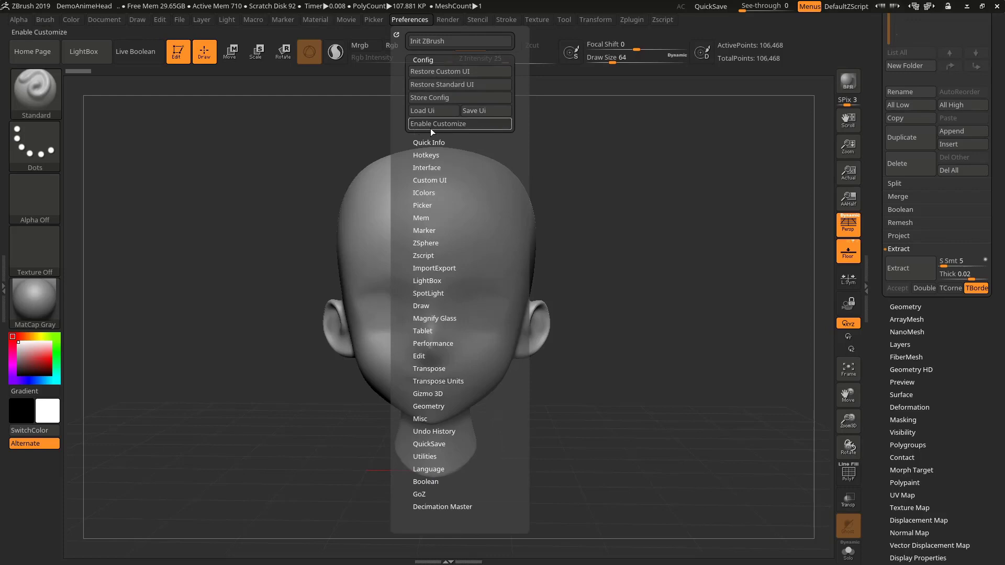
click(445, 123)
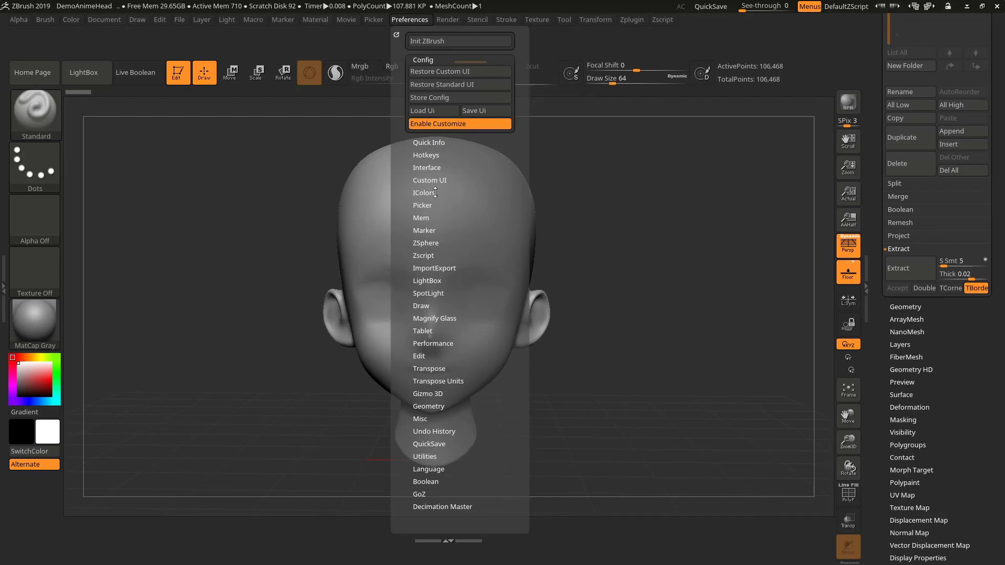
- Create a new custom menu titled Zmenu and check its place among the main menus
click(452, 180)
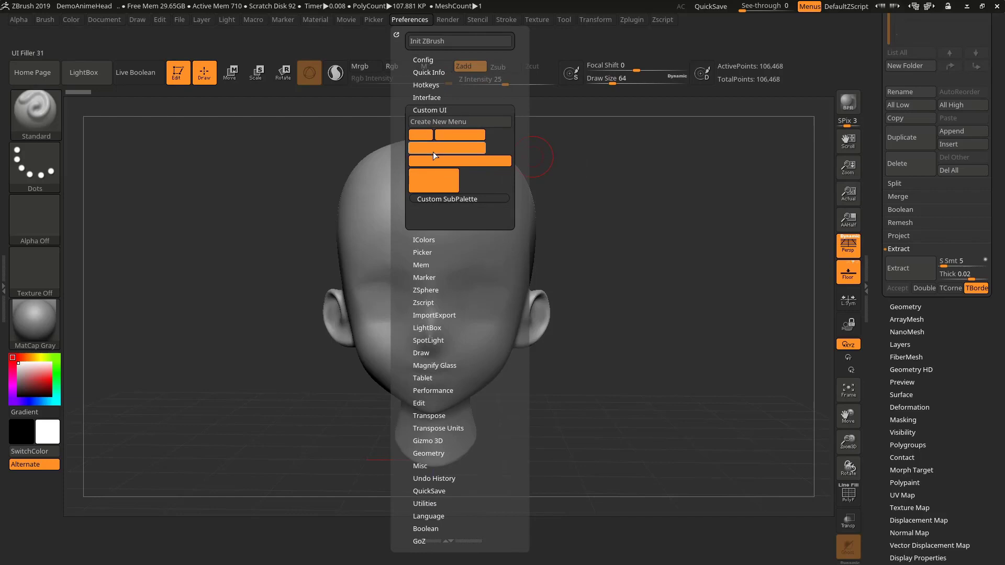
click(453, 121)
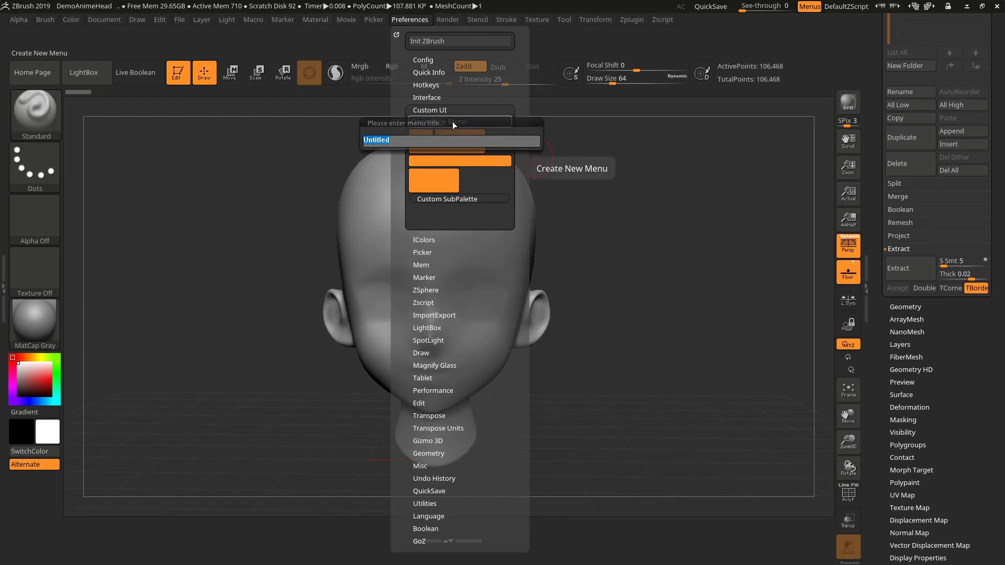
text(Z)
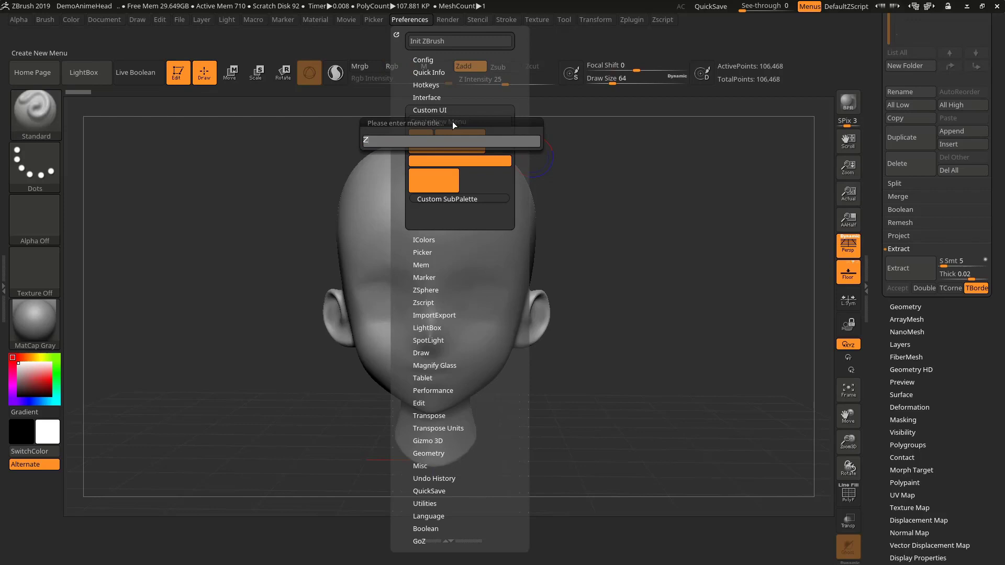
text(menu)
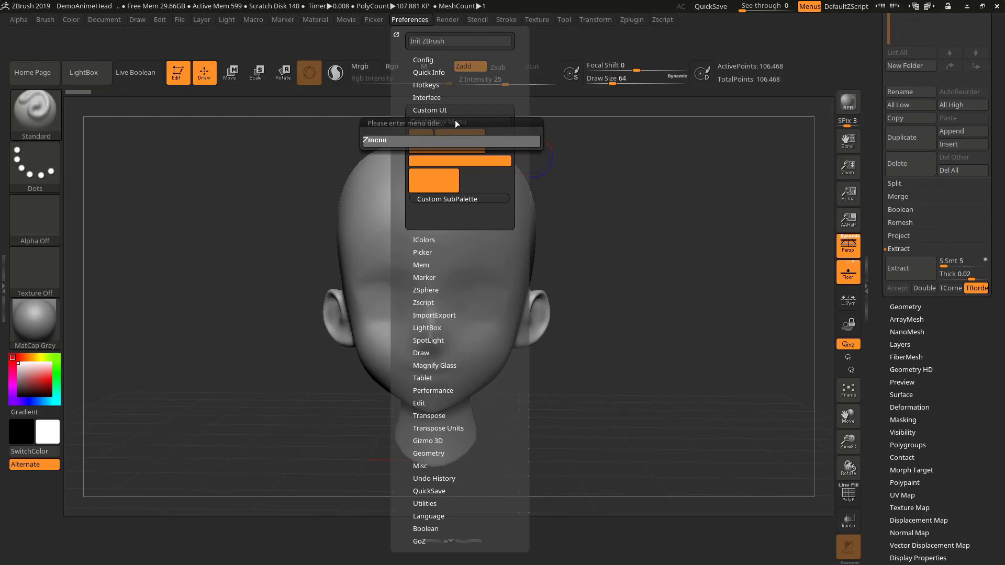
key(Return)
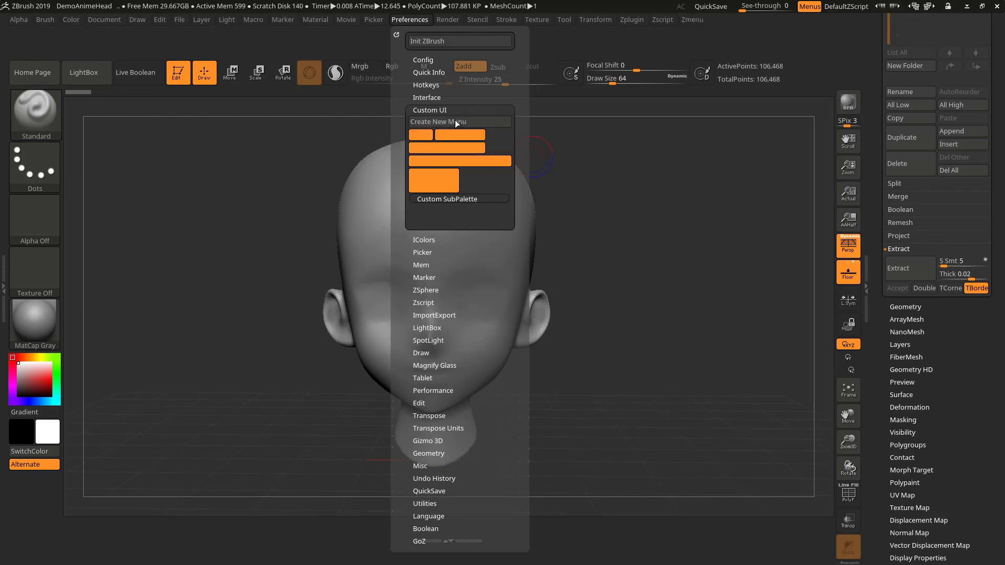
click(693, 23)
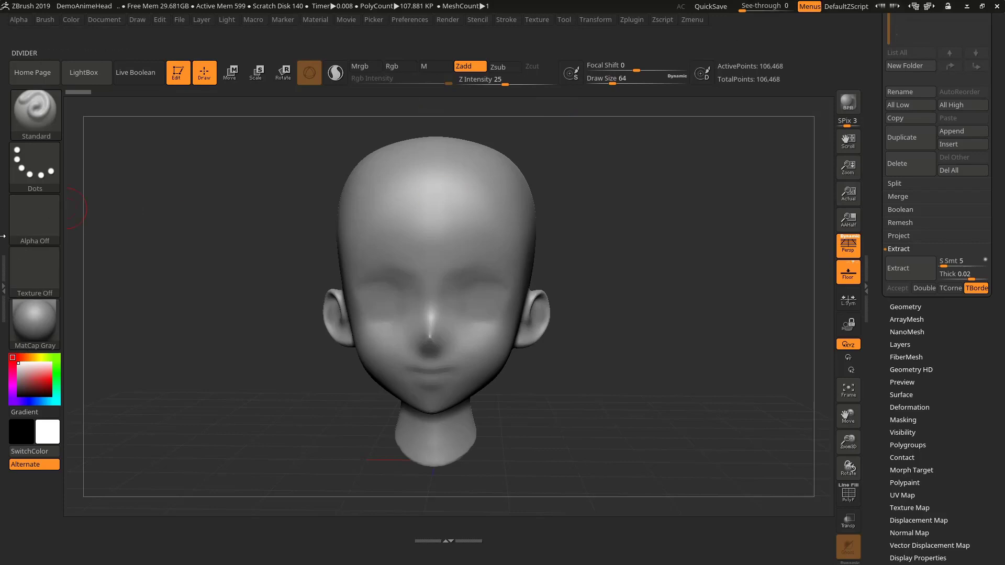
- Open the collapsed side tray and dock the Zmenu palette in it beneath the collapsed Brush palette
click(5, 273)
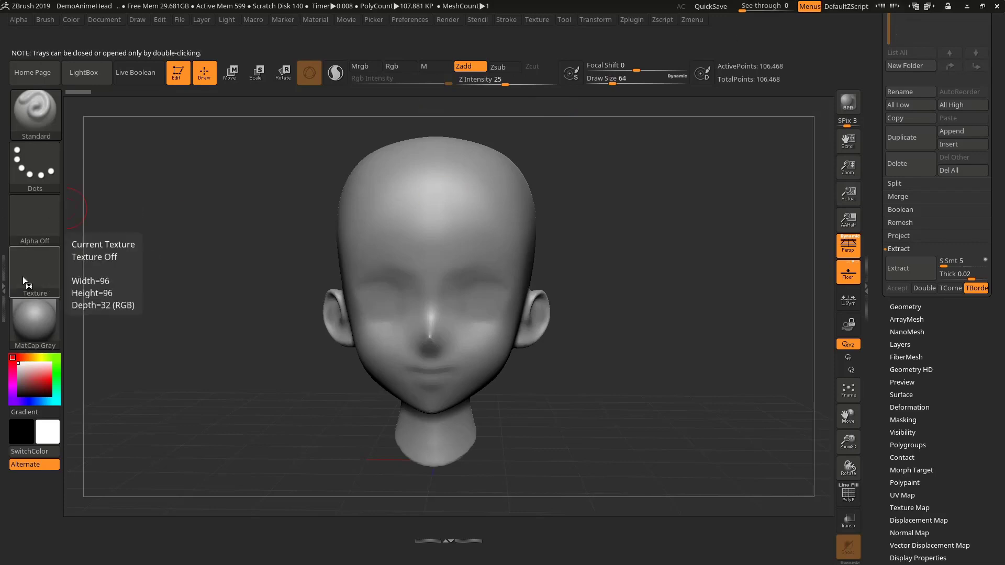
double_click(7, 306)
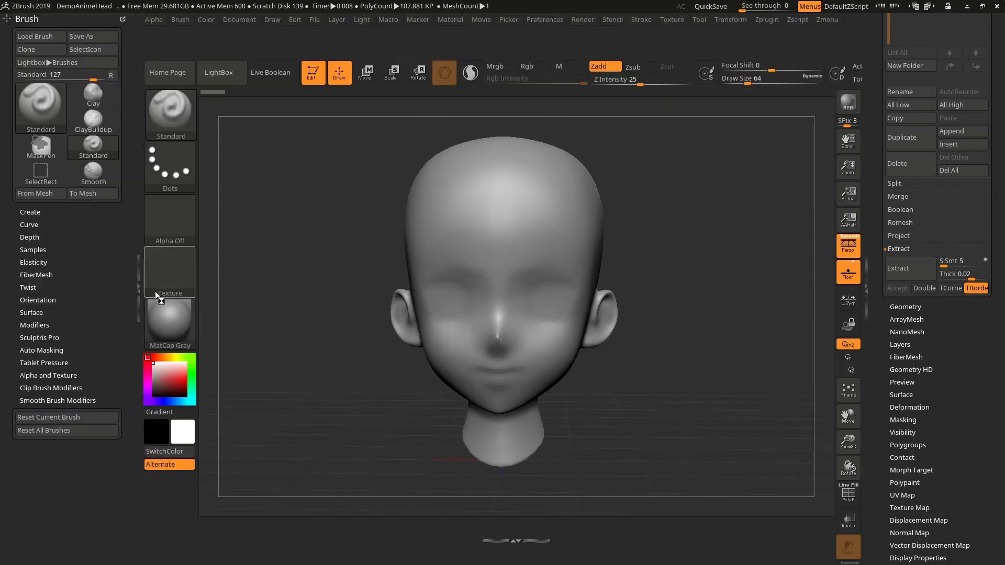
click(28, 20)
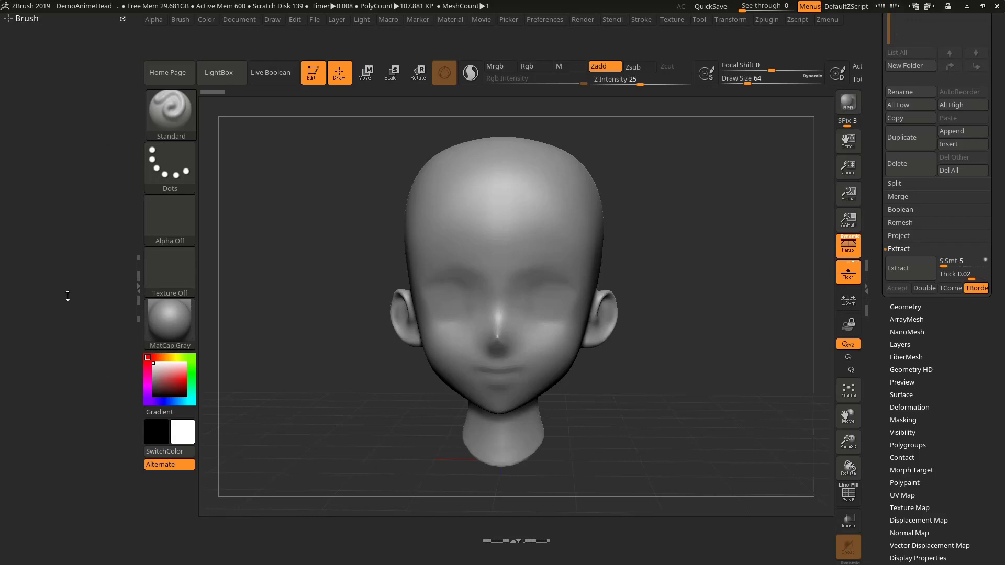
click(827, 21)
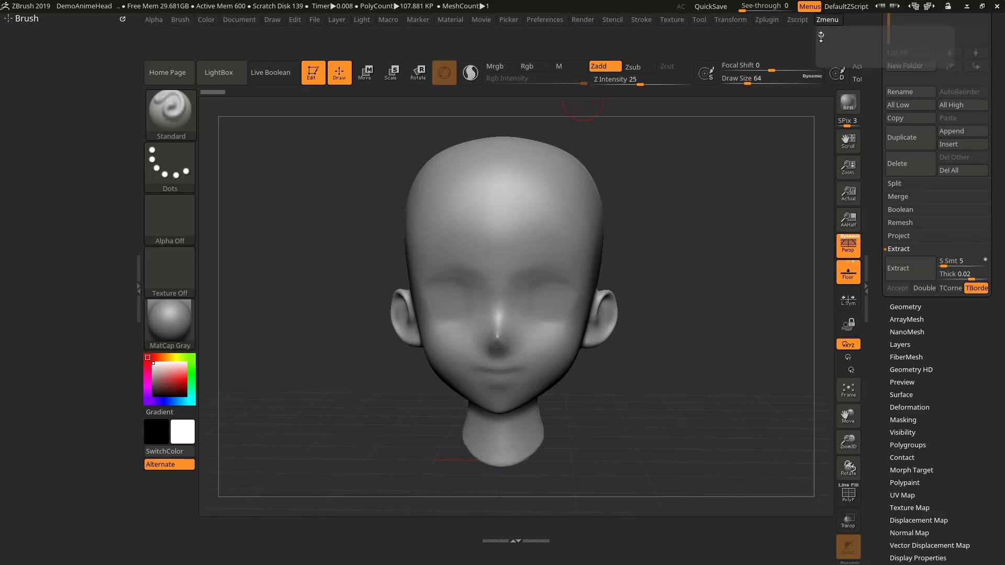
mouse_move(819, 33)
mouse_down()
mouse_move(196, 274)
mouse_move(36, 148)
mouse_up()
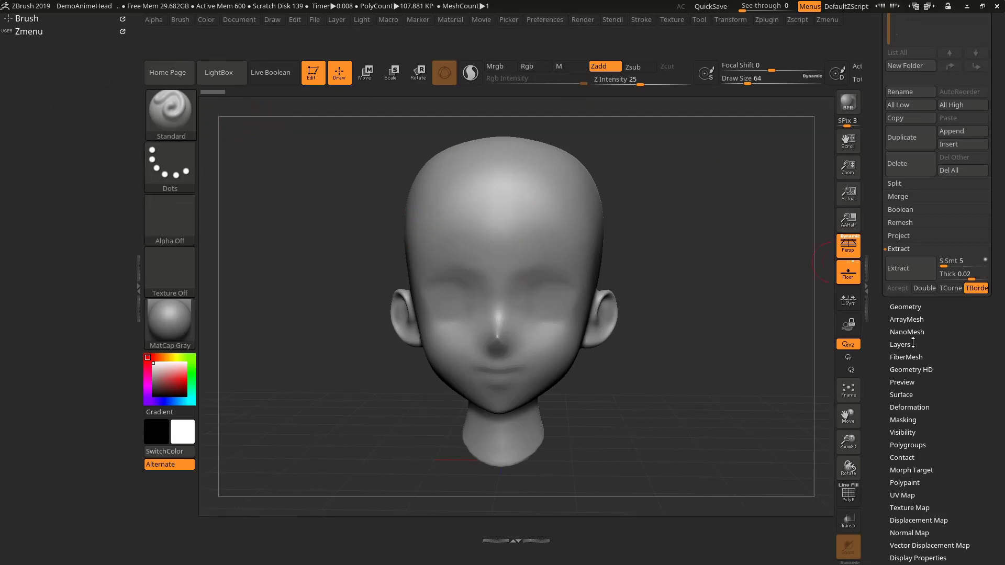
click(906, 320)
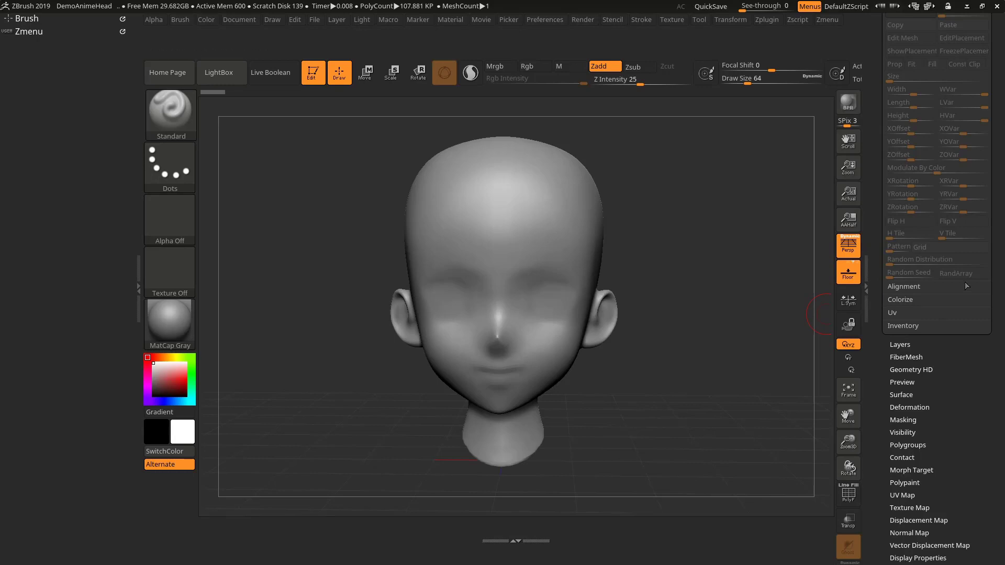
scroll(866, 303, up, 10)
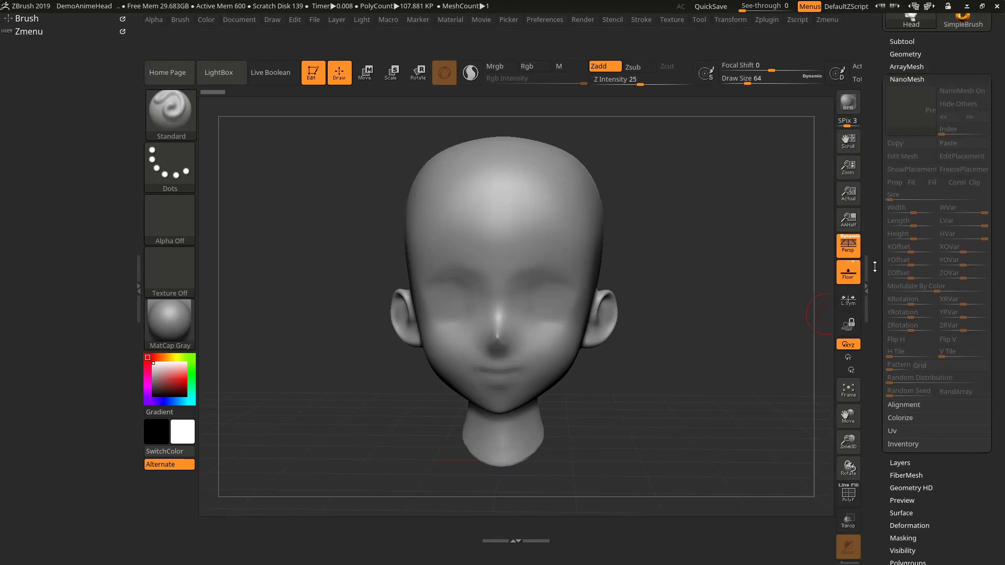
click(907, 248)
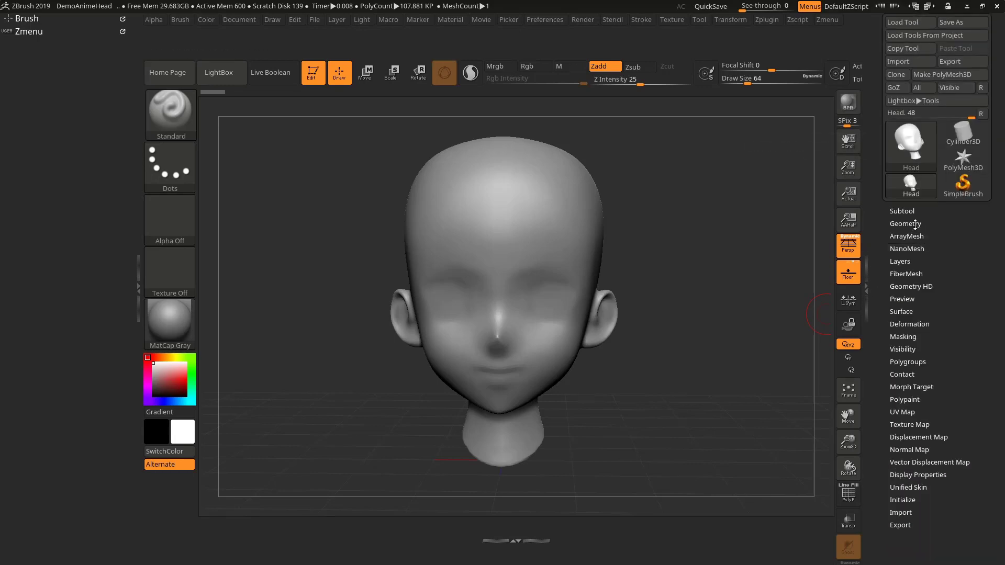
- Place a copy of the DynaMesh button from the Geometry settings into the docked Zmenu palette
click(913, 225)
drag(895, 224, 895, 129)
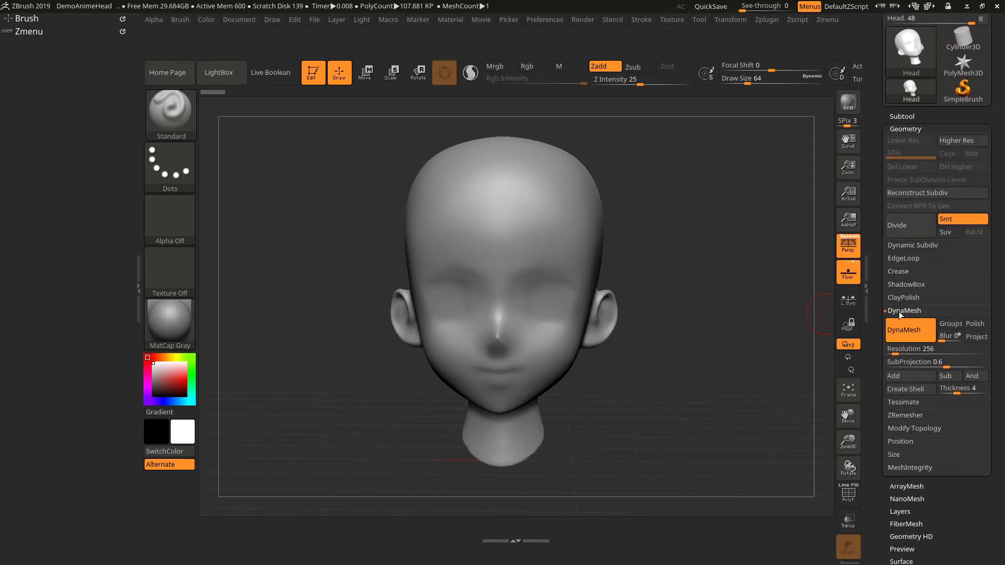
key(ctrl)
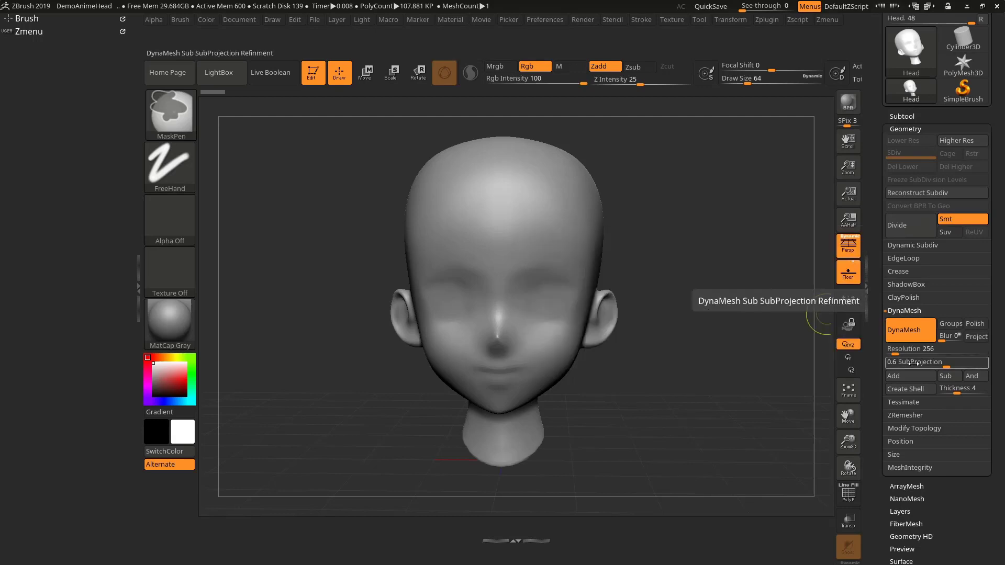
ctrl+alt+drag(909, 333, 538, 205)
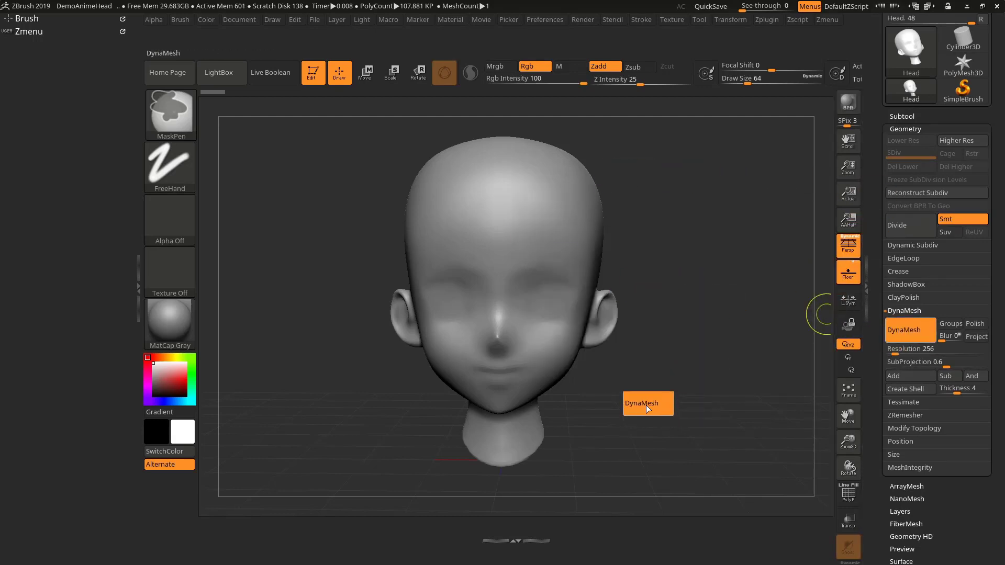
ctrl+alt+drag(680, 402, 52, 48)
ctrl+alt+drag(38, 51, 36, 51)
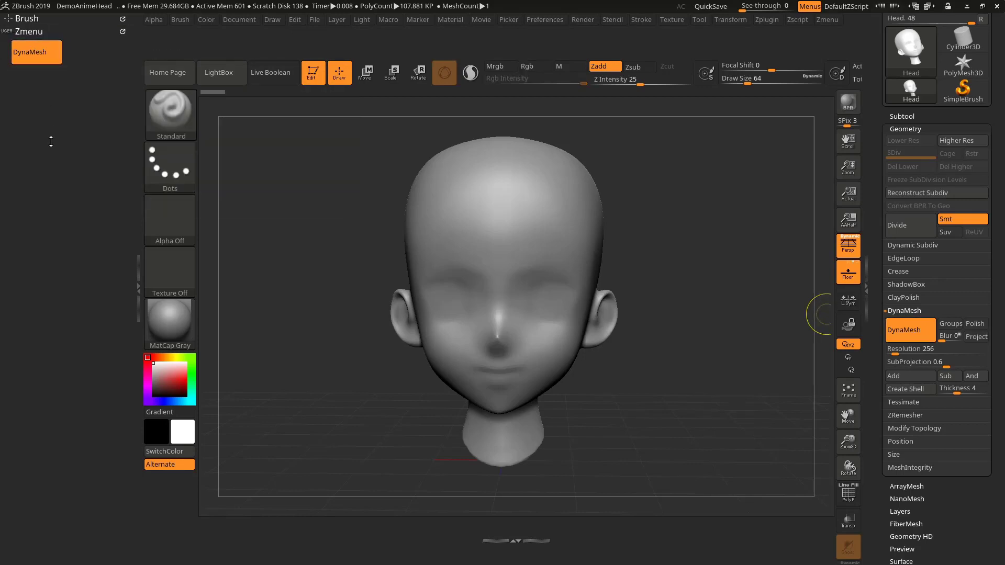
click(26, 31)
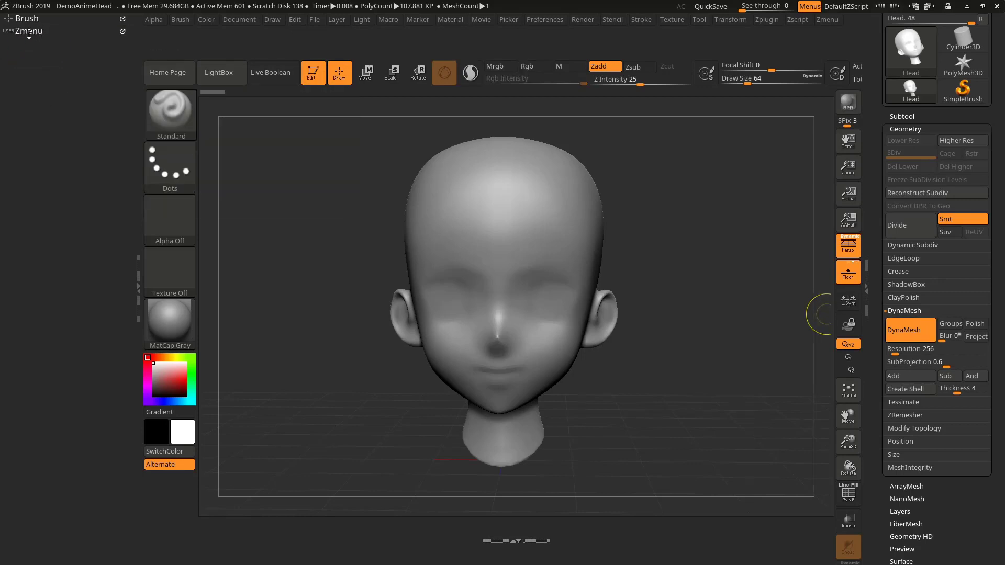
click(29, 31)
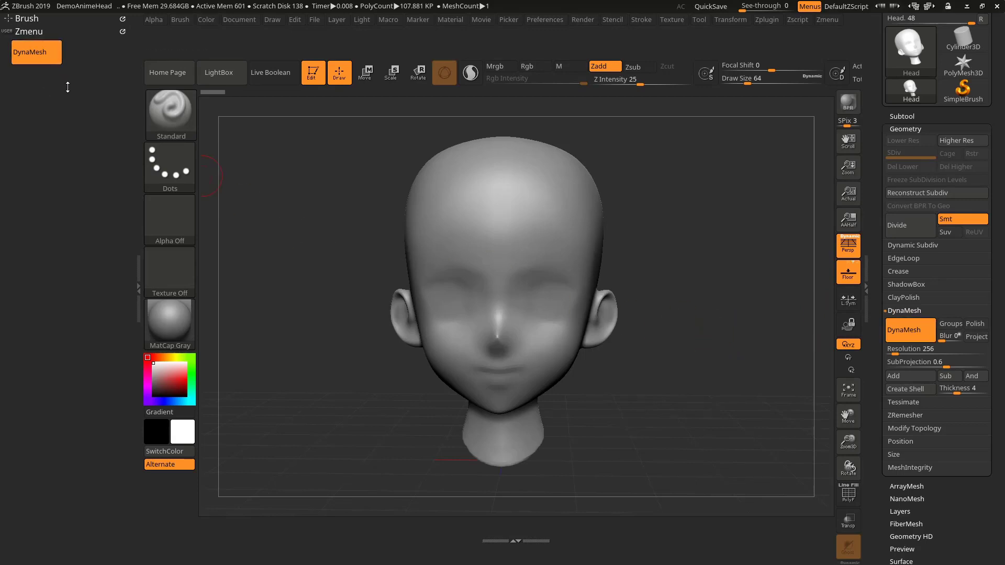
- Remove the loose DynaMesh button from the docked Zmenu palette and add a custom subpalette in its place
key(ctrl)
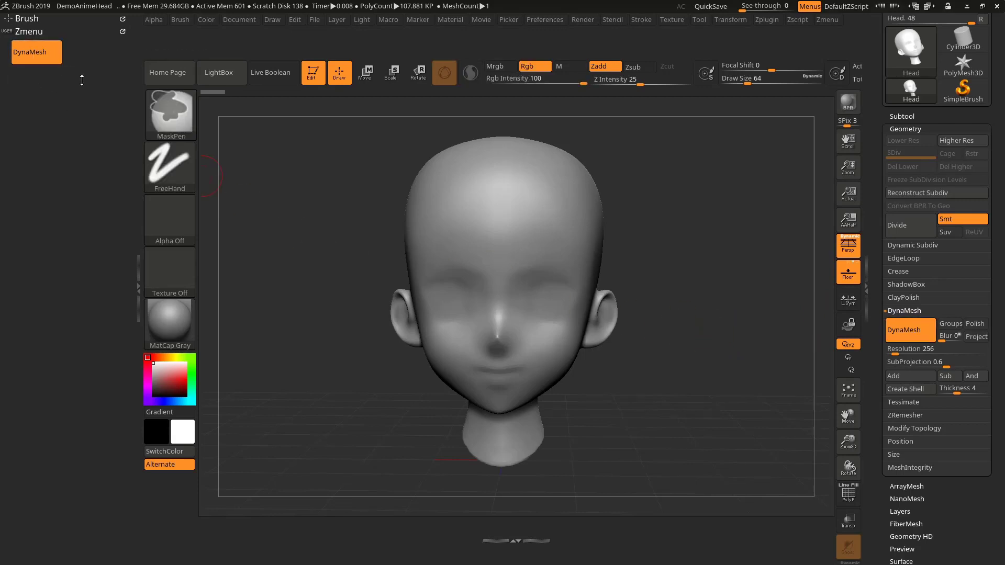
mouse_move(28, 58)
ctrl+alt+mouse_down()
mouse_move(265, 196)
mouse_move(369, 238)
mouse_move(464, 385)
mouse_move(736, 270)
mouse_move(338, 316)
mouse_move(321, 247)
ctrl+alt+mouse_up()
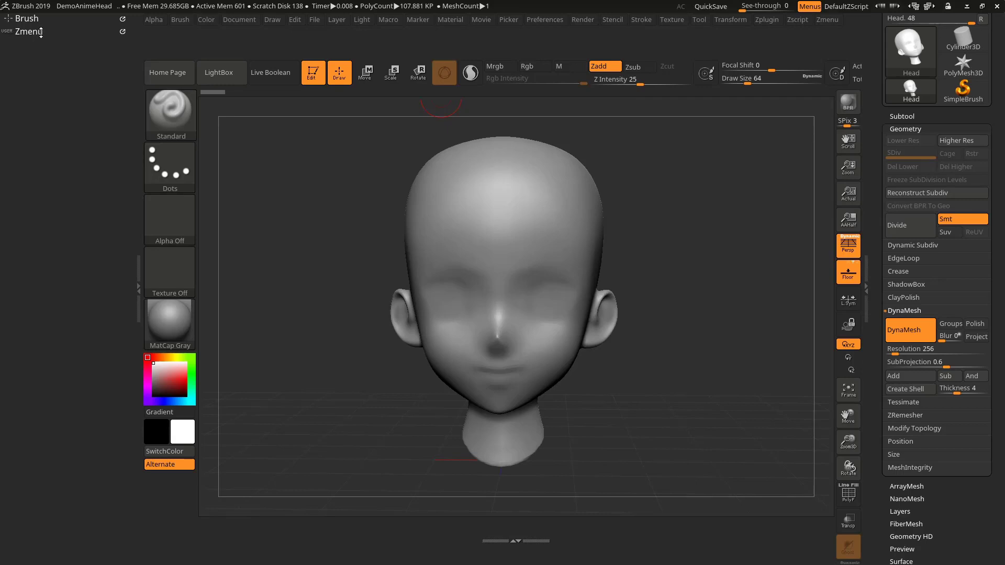
click(541, 20)
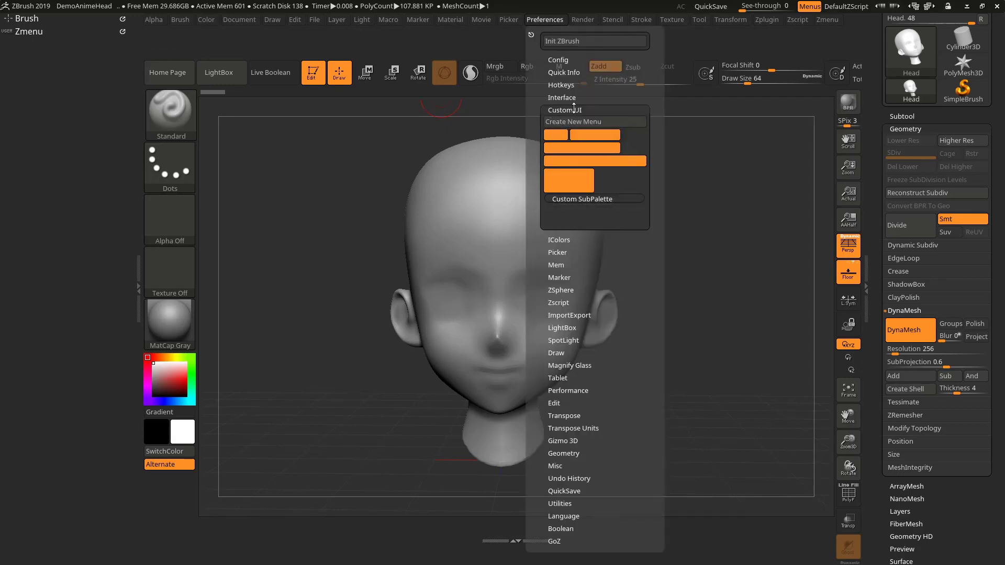
key(ctrl)
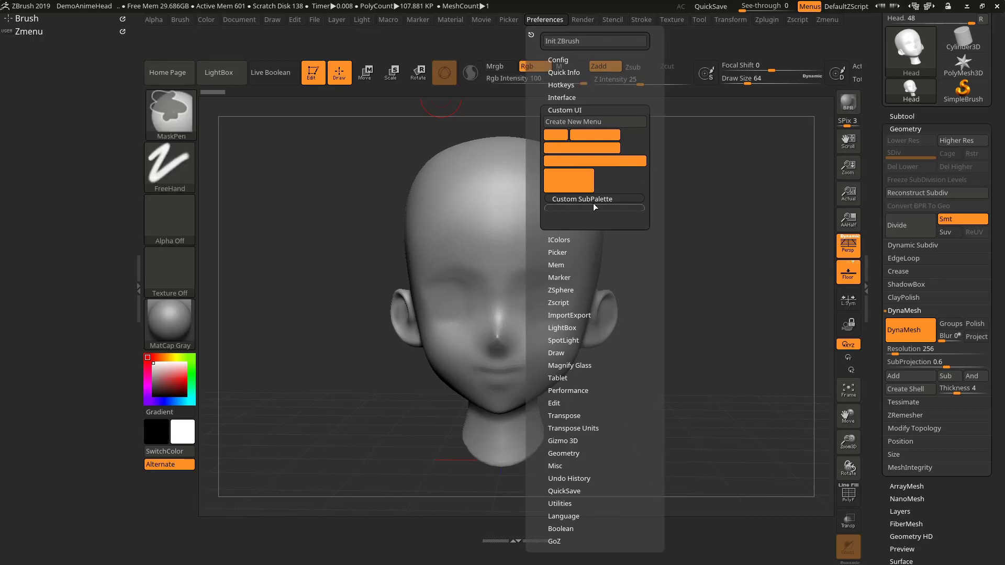
mouse_move(609, 202)
ctrl+alt+mouse_down()
mouse_move(262, 327)
mouse_move(37, 95)
mouse_move(53, 36)
ctrl+alt+mouse_up()
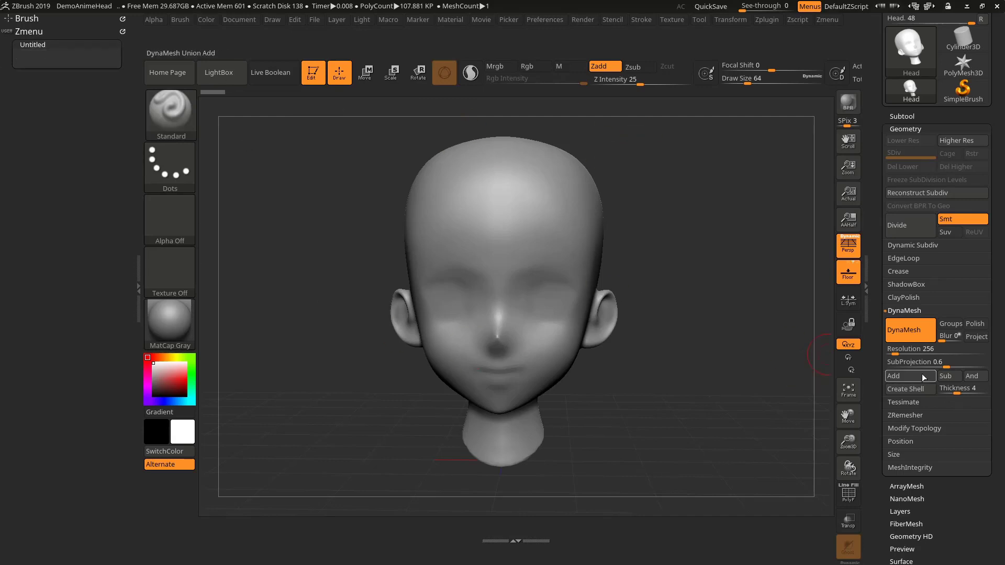
- Copy the DynaMesh button and its Resolution slider into the new Zmenu subpalette, and try collapsing and expanding the subpalette
mouse_move(911, 330)
ctrl+alt+mouse_down()
mouse_move(840, 301)
mouse_move(115, 191)
mouse_move(43, 60)
ctrl+alt+mouse_up()
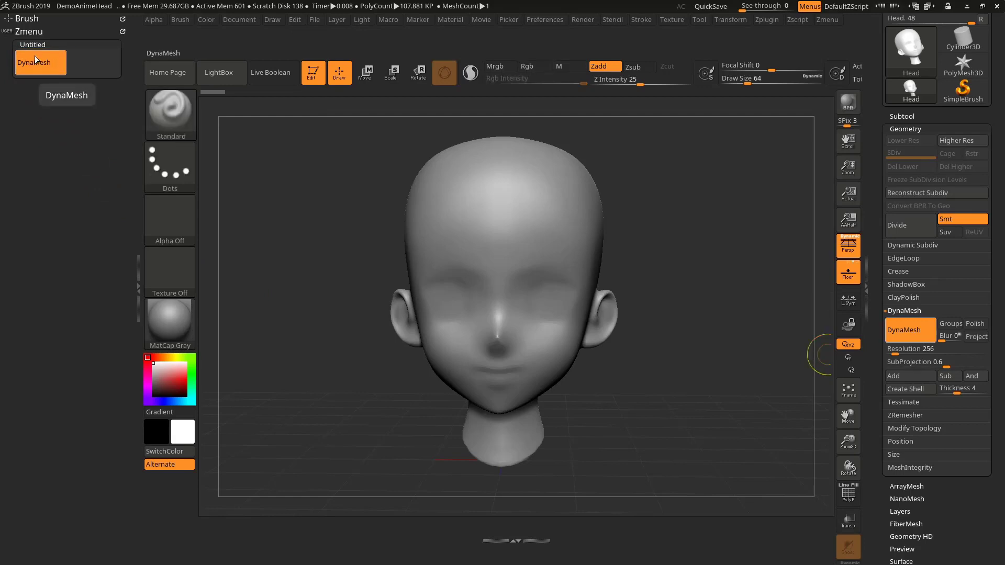
click(35, 45)
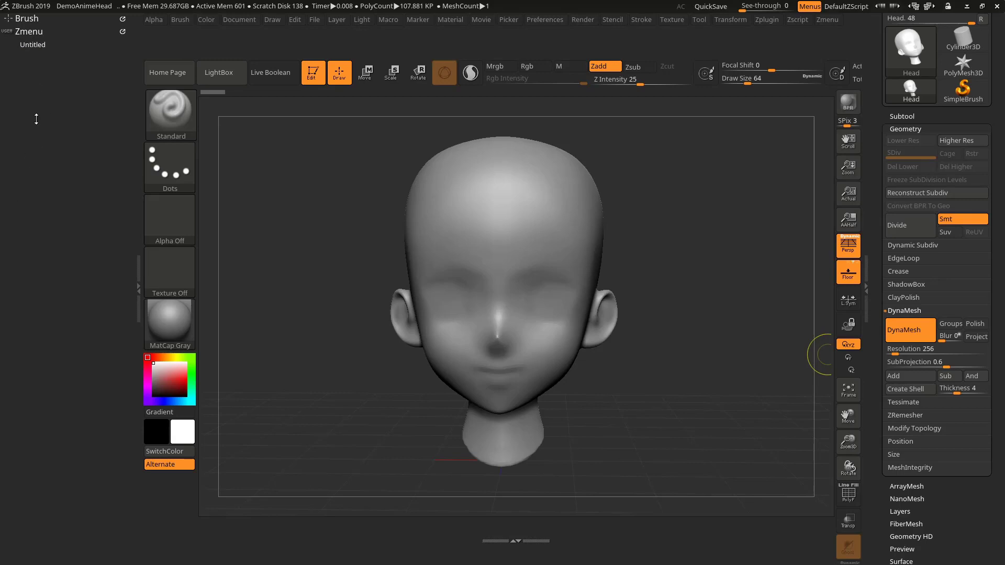
click(47, 46)
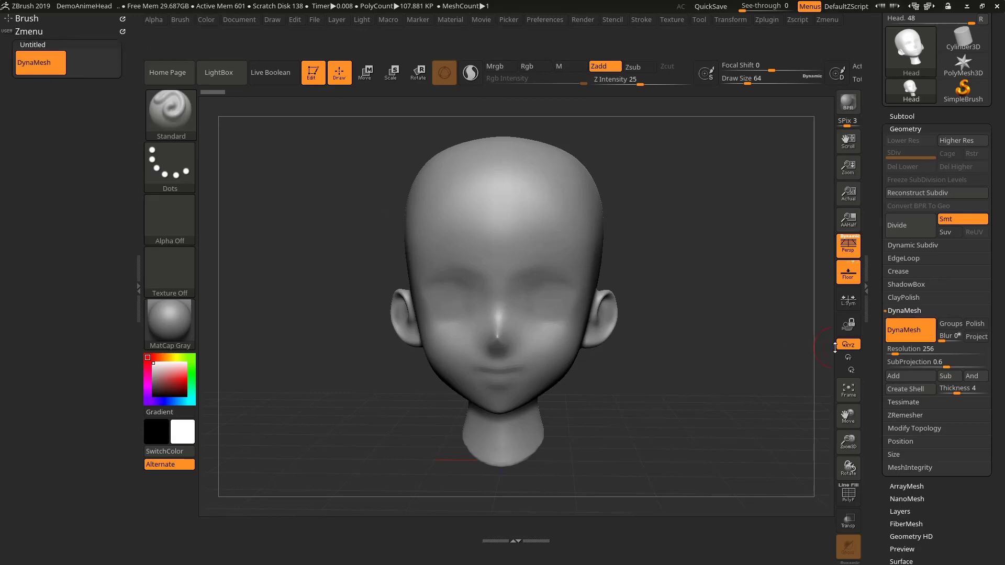
click(34, 31)
click(32, 32)
click(32, 45)
key(ctrl)
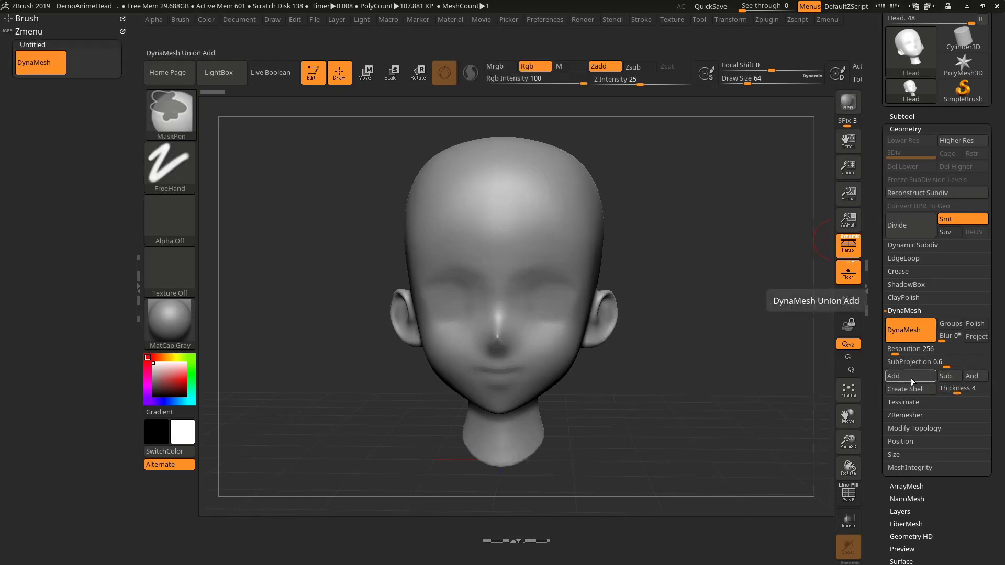
mouse_move(911, 349)
ctrl+alt+mouse_down()
mouse_move(806, 371)
mouse_move(33, 87)
ctrl+alt+mouse_up()
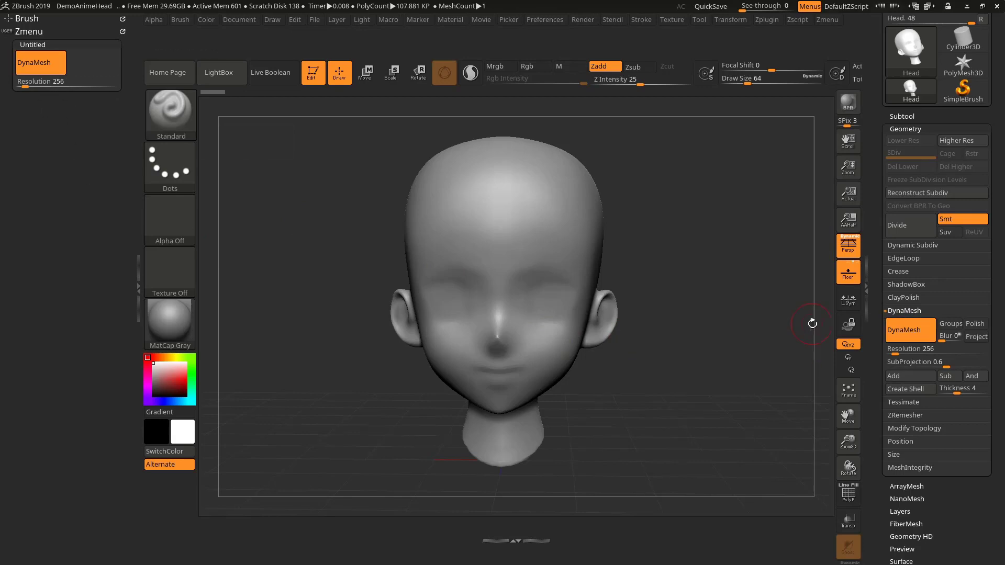
- Copy the Del Hidden and WeldPoints buttons from the Modify Topology settings into the subpalette beside DynaMesh, then collapse Geometry
click(908, 312)
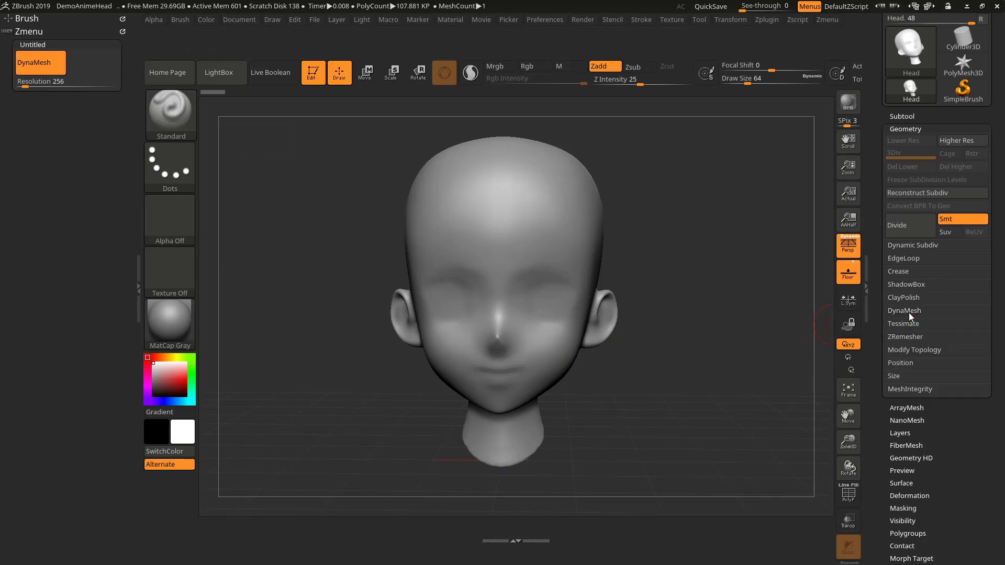
click(910, 350)
drag(879, 352, 879, 309)
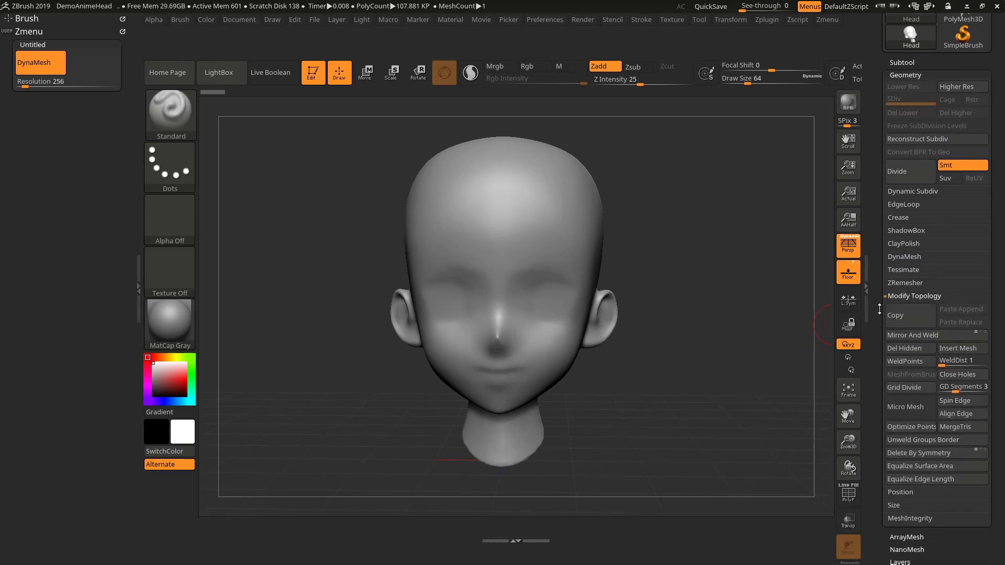
drag(714, 285, 652, 291)
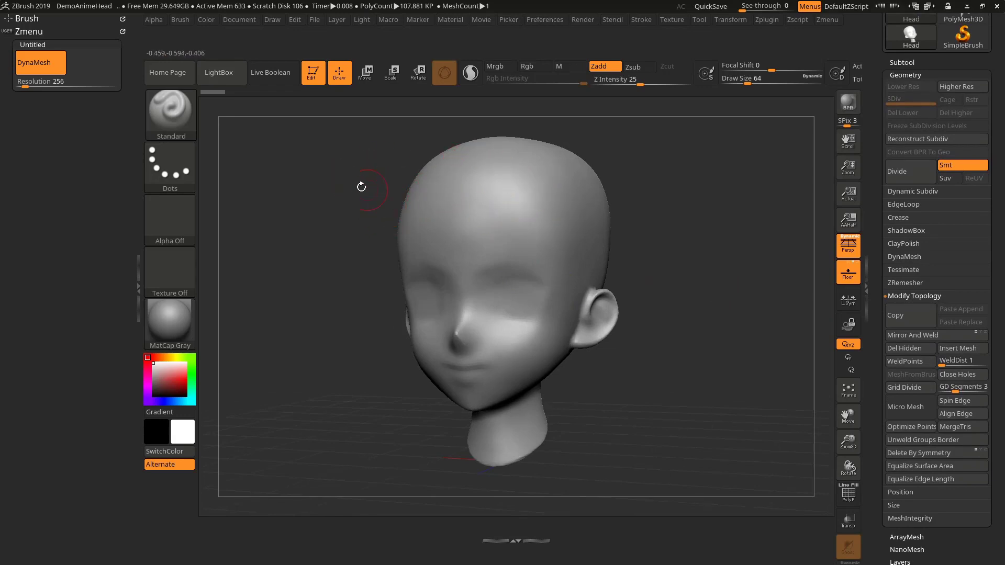
drag(737, 317, 729, 314)
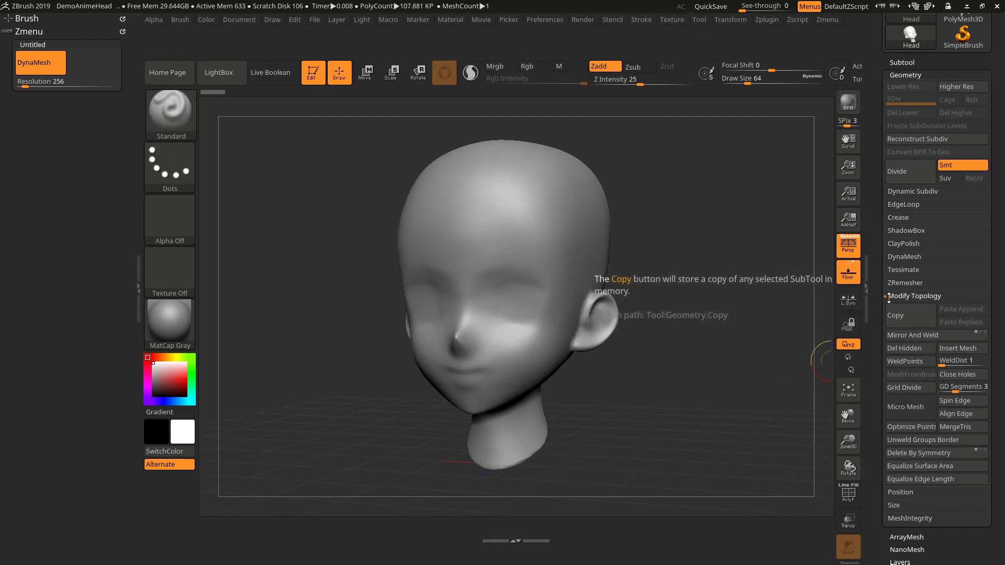
key(ctrl)
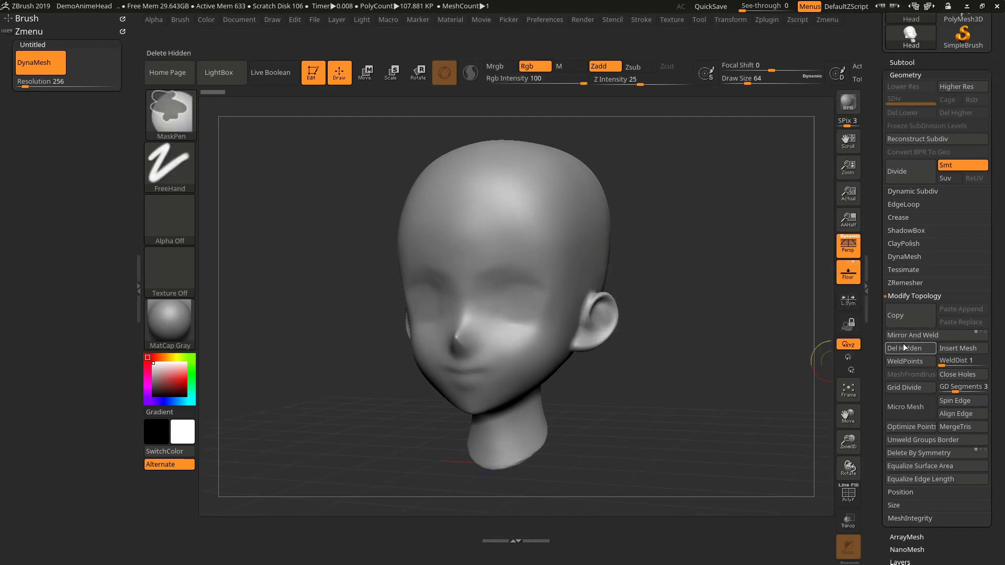
ctrl+alt+drag(913, 347, 92, 61)
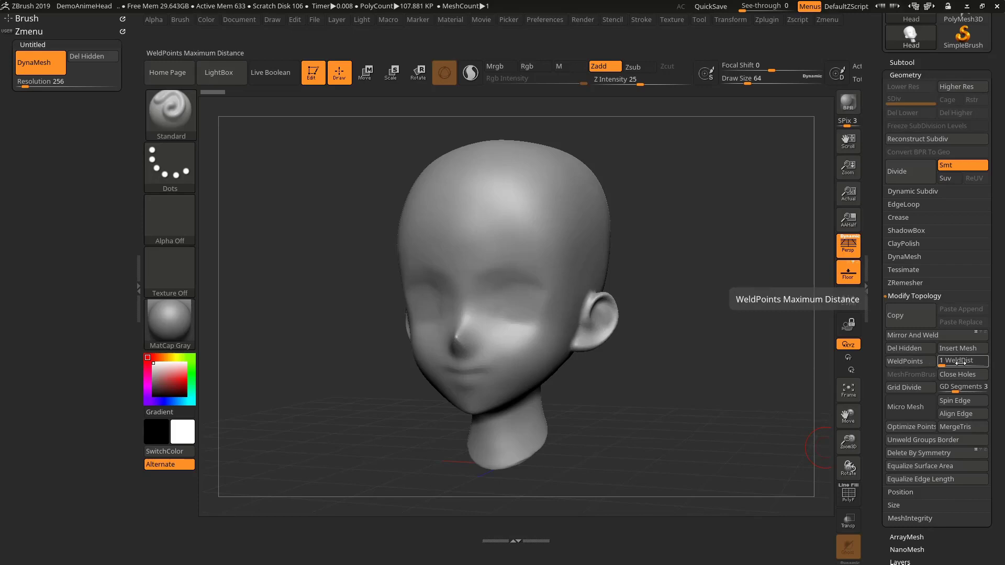
ctrl+alt+drag(909, 362, 95, 107)
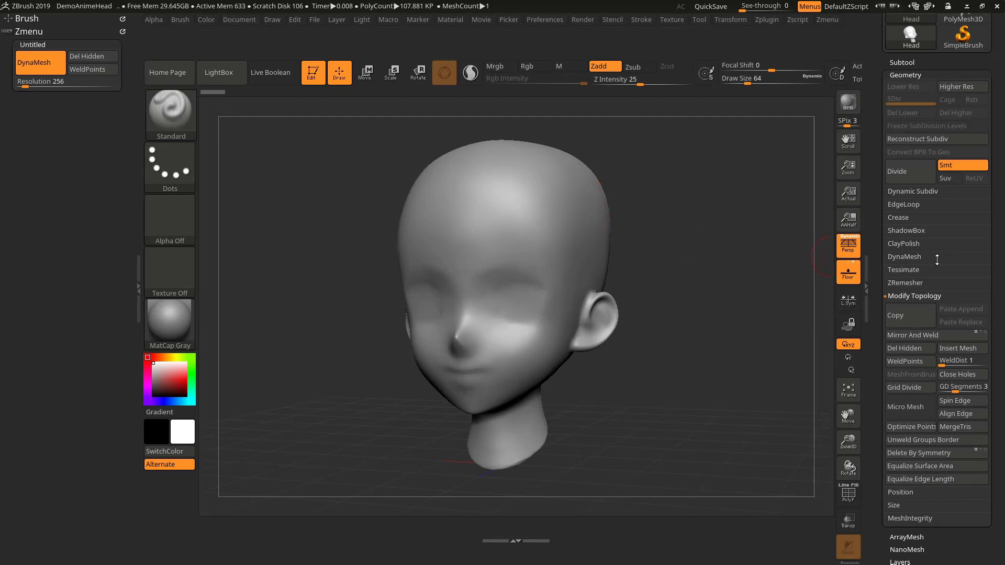
click(912, 73)
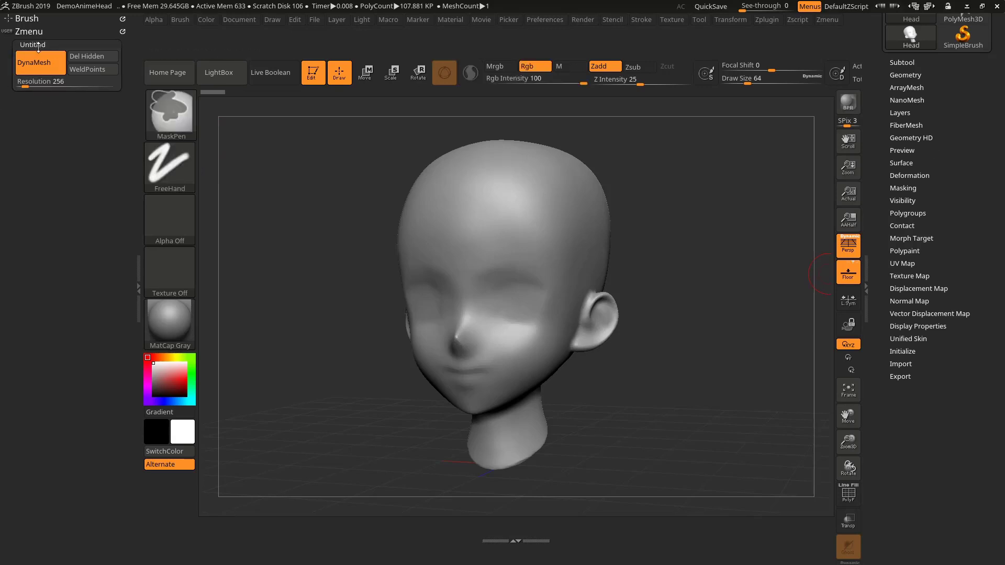
- Rename the untitled Zmenu subpalette as DynaMesh
key(ctrl)
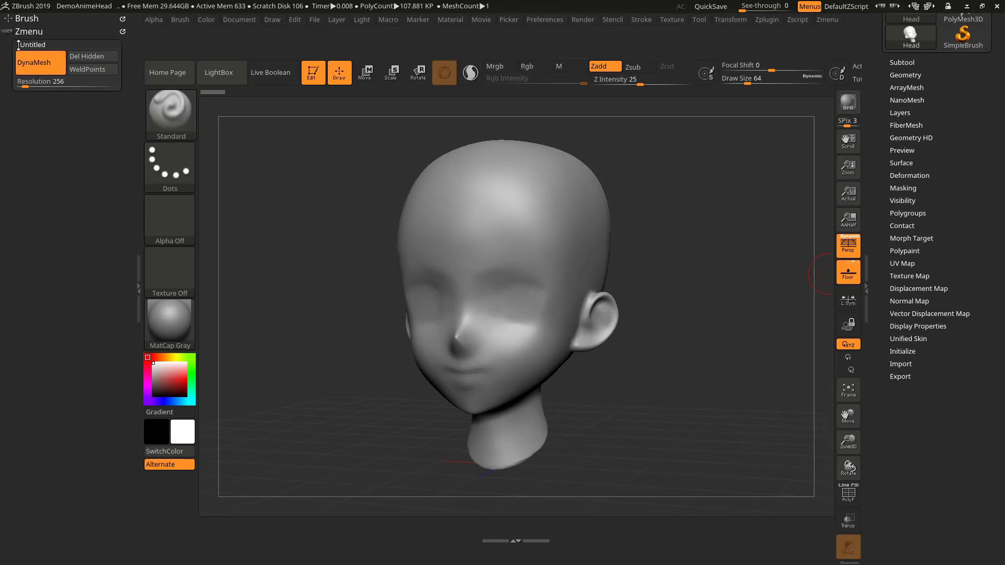
key(ctrl)
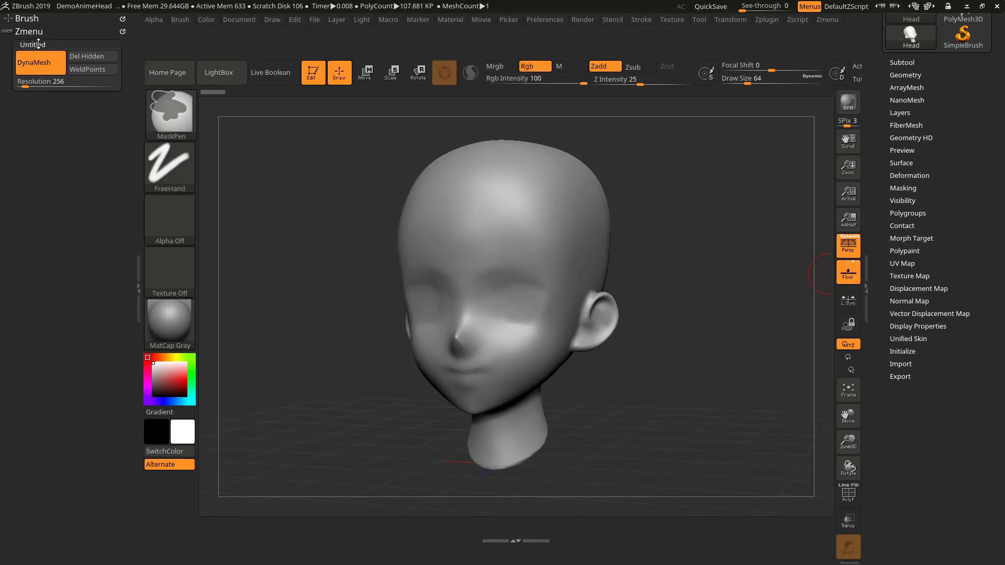
ctrl+click(38, 44)
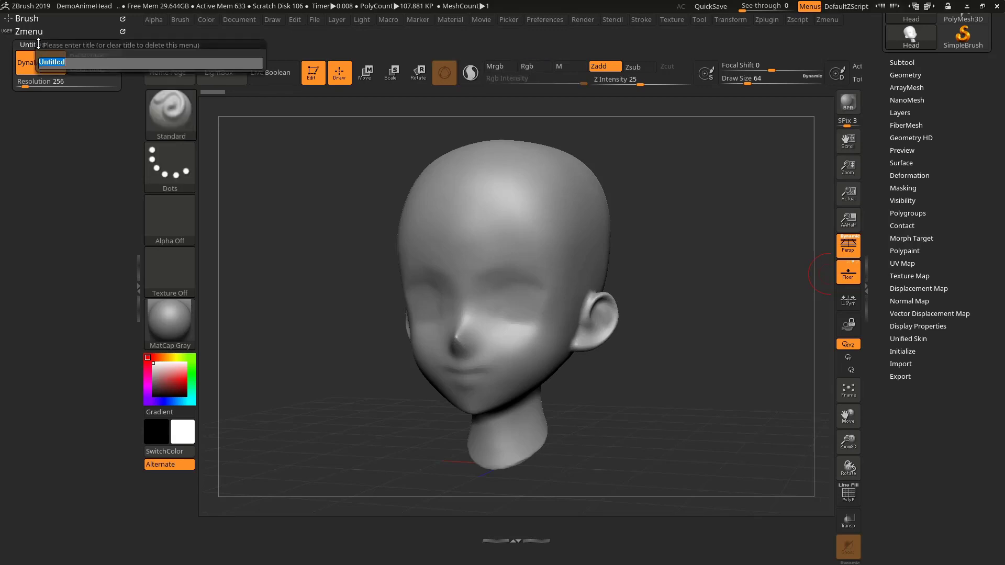
text(DF)
key(BackSpace)
key(Return)
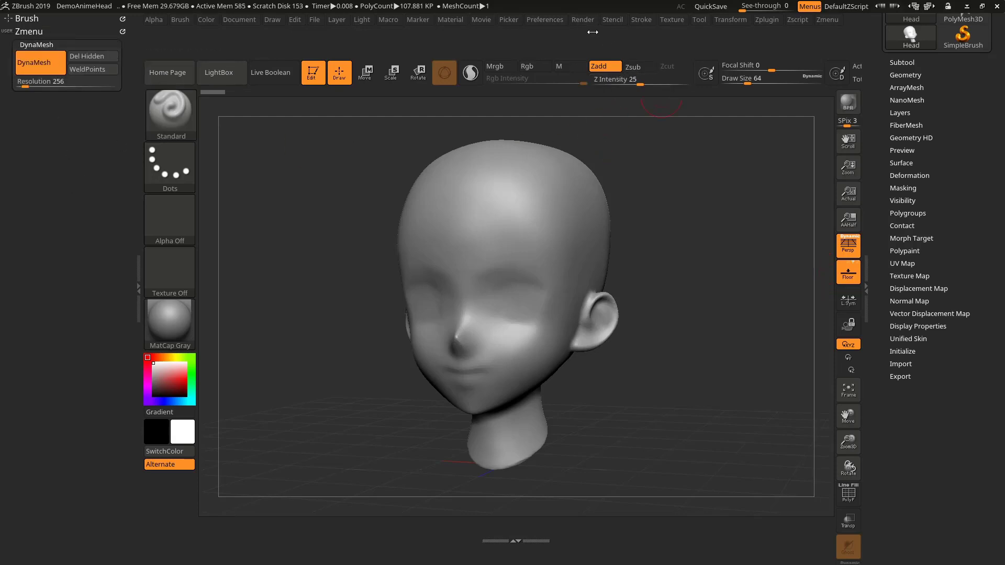
- Add a second custom subpalette to Zmenu below the DynaMesh one
scroll(874, 137, up, 1)
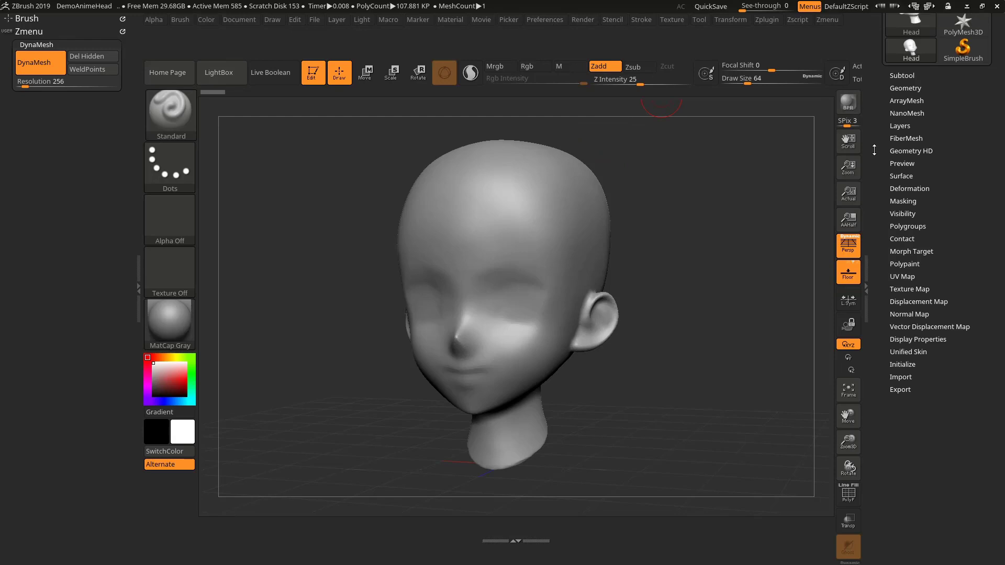
click(544, 19)
key(ctrl)
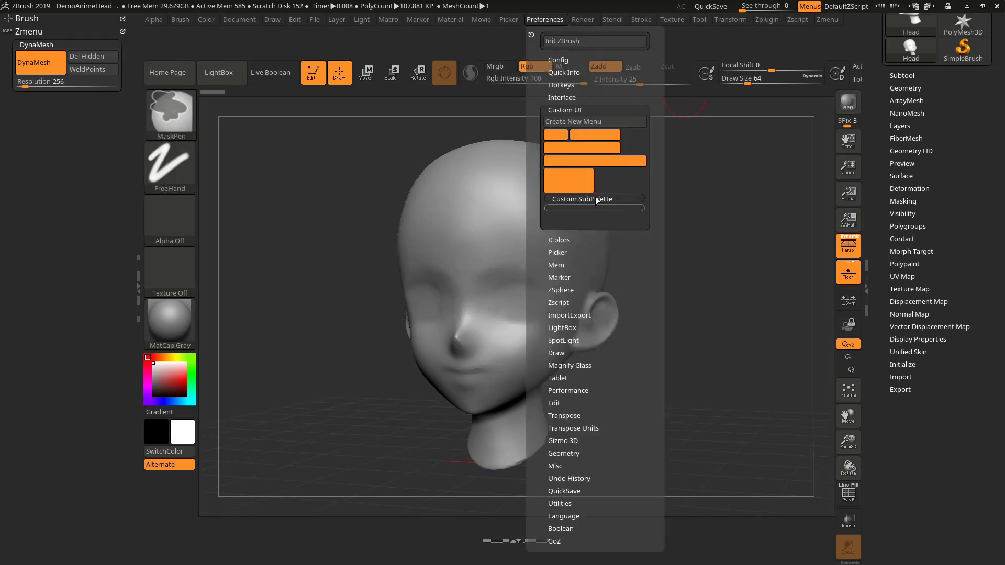
mouse_move(594, 197)
ctrl+mouse_down()
mouse_move(91, 135)
mouse_move(52, 103)
mouse_move(48, 35)
ctrl+mouse_up()
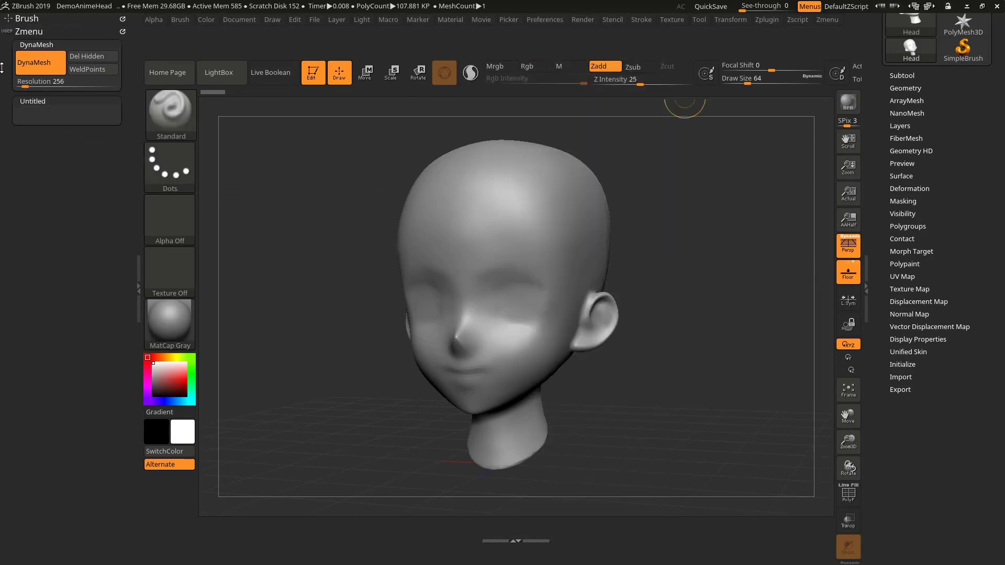
- Copy the ZRemesher button and the Target Polygons Count slider from the Geometry settings into the second Zmenu subpalette
scroll(952, 271, up, 2)
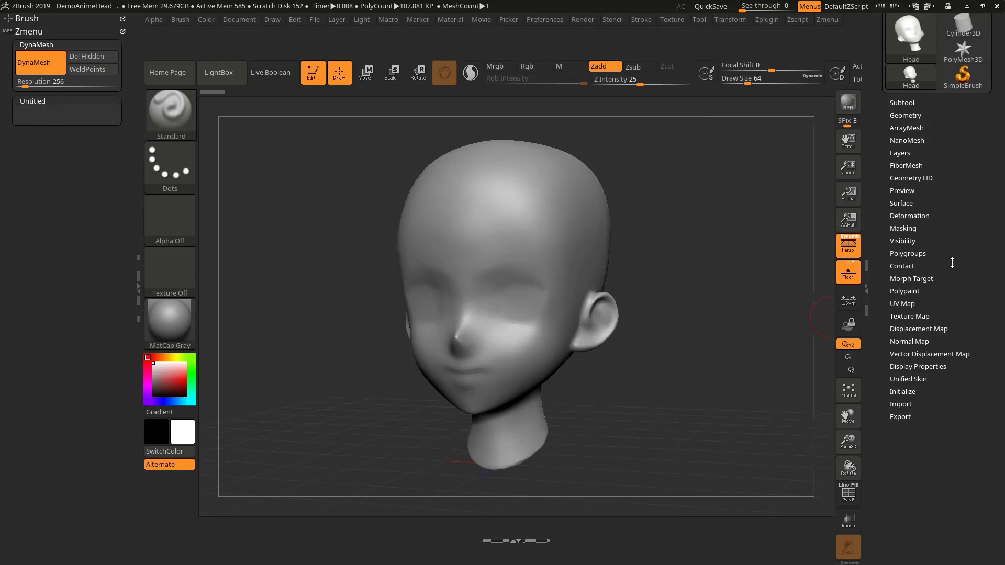
click(906, 115)
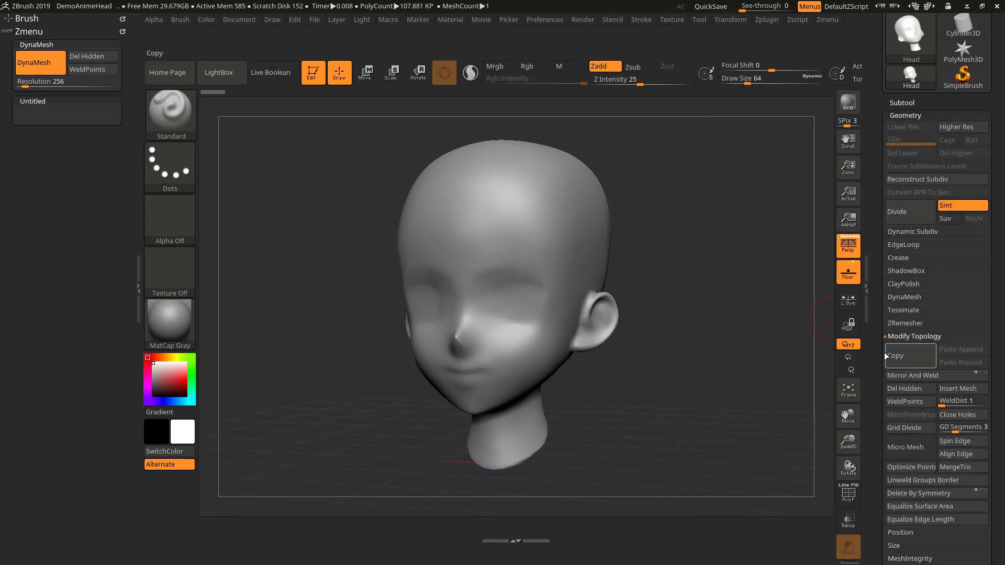
click(903, 323)
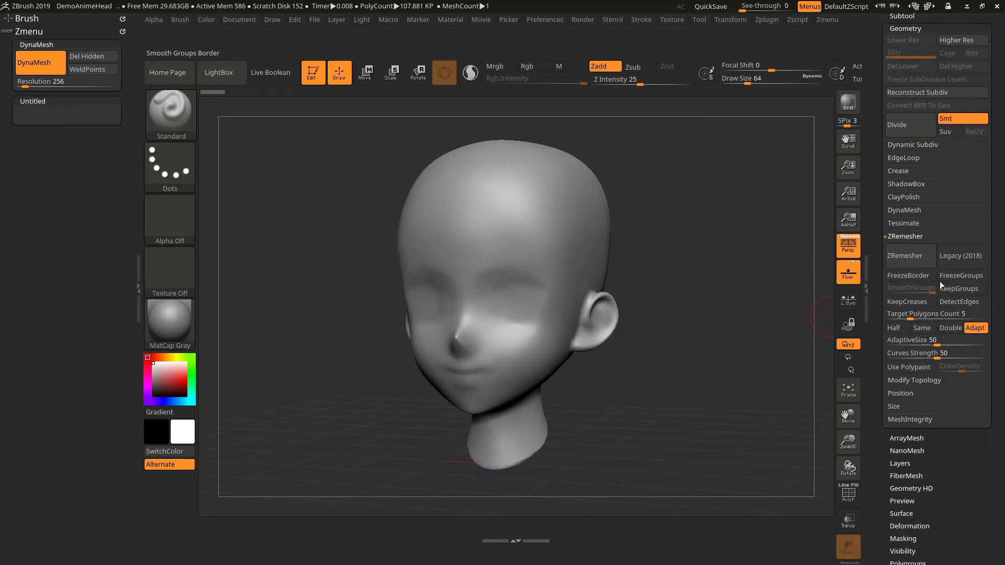
mouse_move(910, 258)
ctrl+alt+mouse_down()
mouse_move(197, 205)
mouse_move(49, 114)
ctrl+alt+mouse_up()
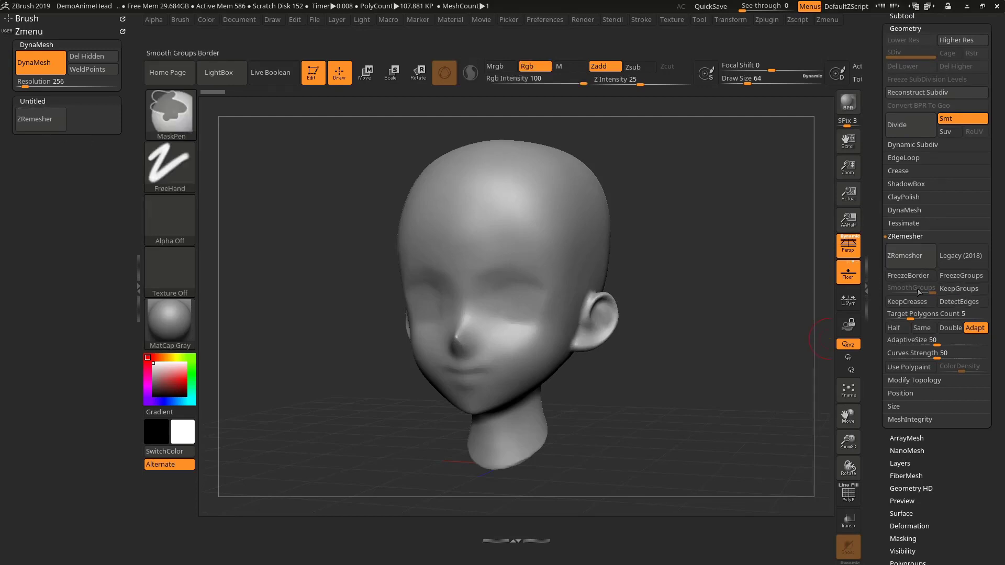
key(ctrl)
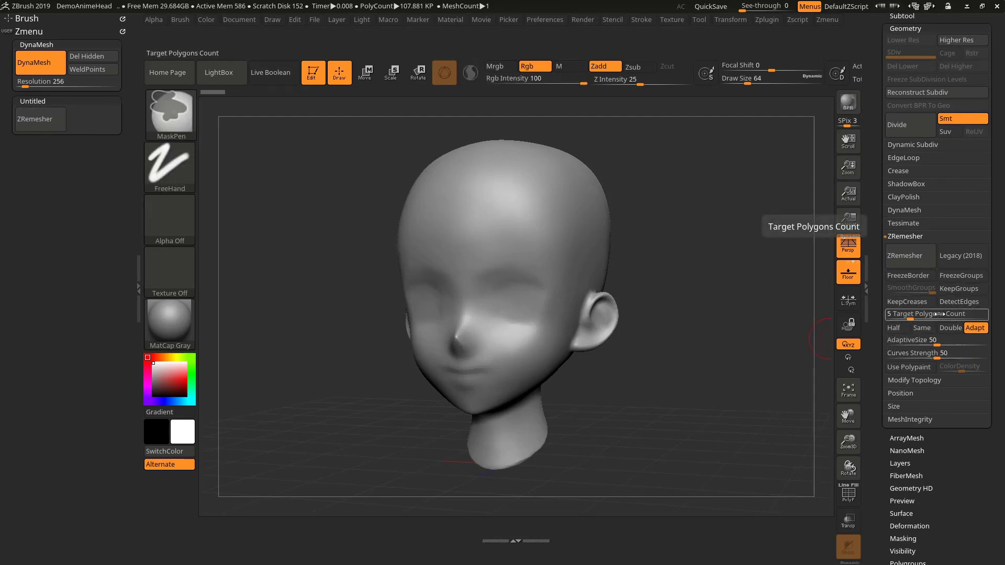
mouse_move(922, 314)
ctrl+alt+mouse_down()
mouse_move(188, 191)
mouse_move(97, 166)
mouse_move(63, 138)
ctrl+alt+mouse_up()
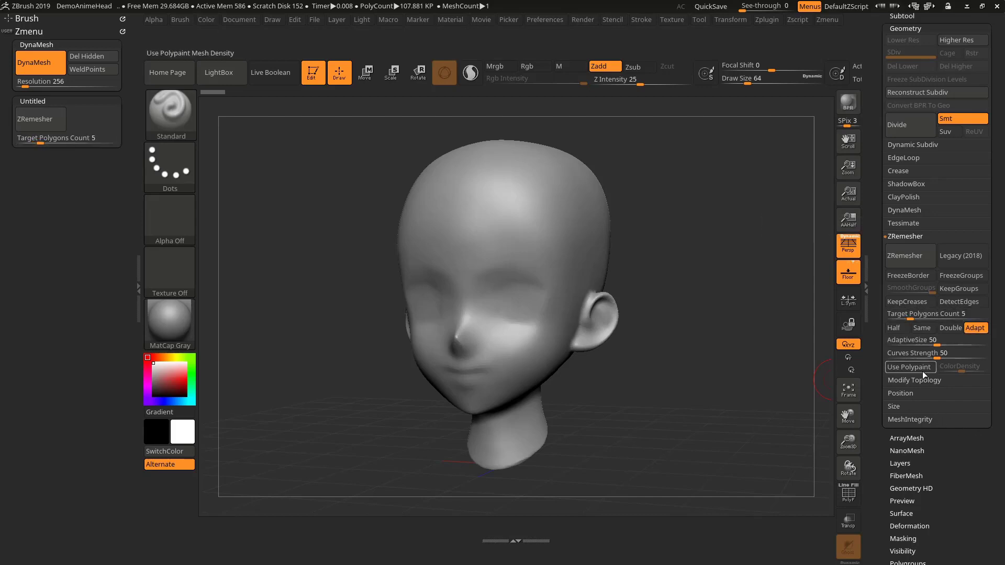
click(909, 237)
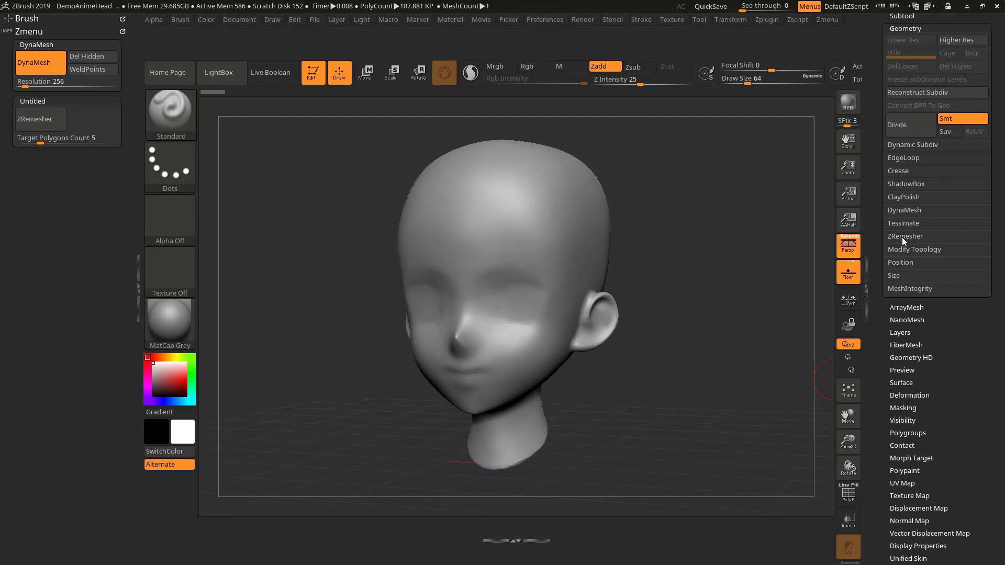
- Move the WeldPoints button from the DynaMesh subpalette to beside ZRemesher in the second subpalette, and expand the DynaMesh geometry settings
key(ctrl)
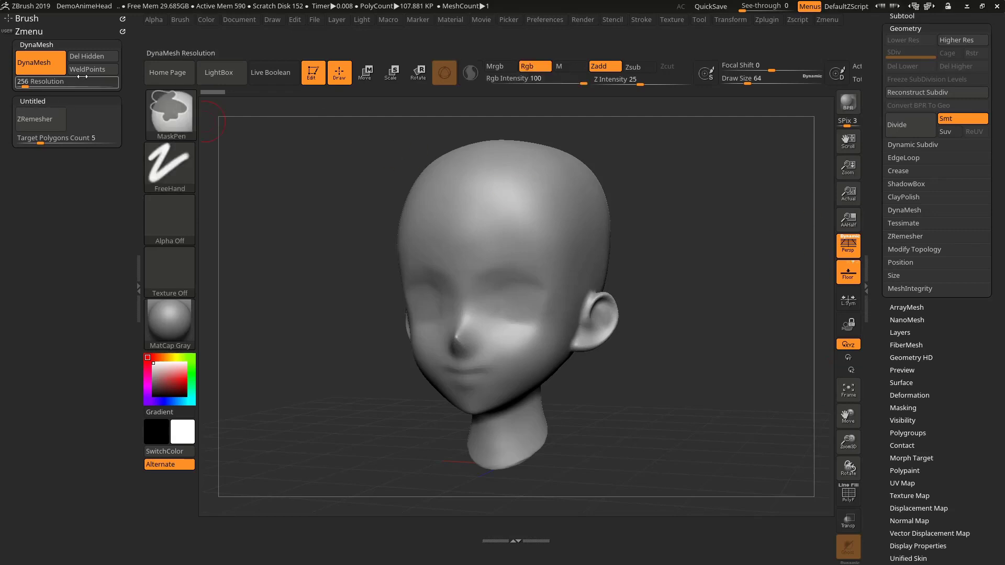
ctrl+drag(95, 87, 86, 115)
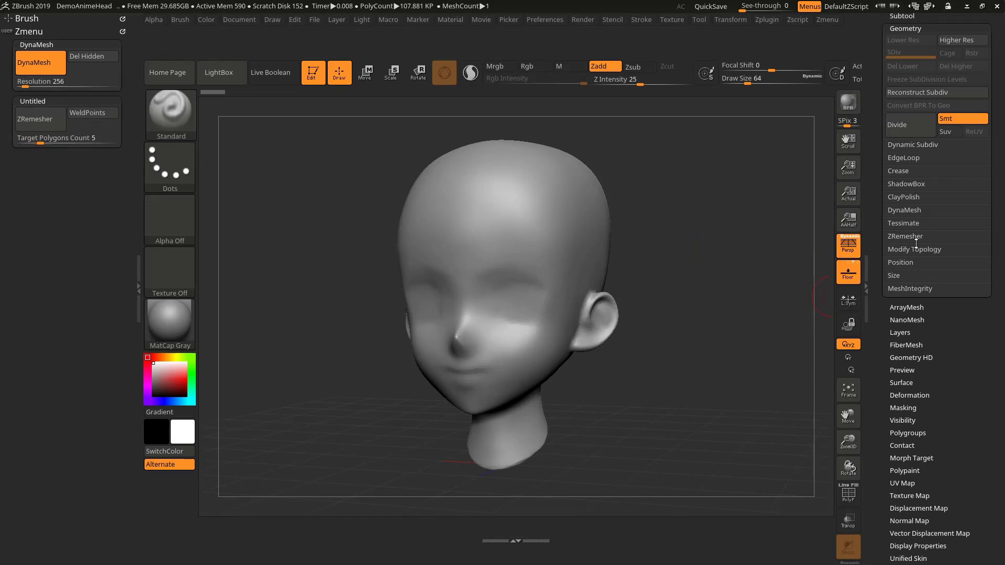
click(910, 209)
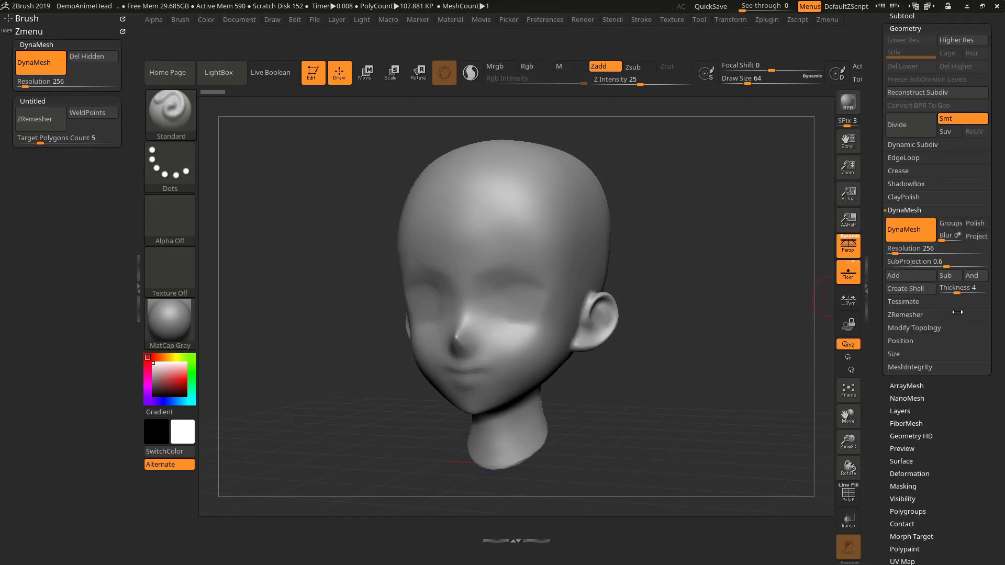
- Copy the WeldDist slider from the Modify Topology settings into the second Zmenu subpalette, directly below WeldPoints
click(913, 328)
scroll(877, 365, down, 1)
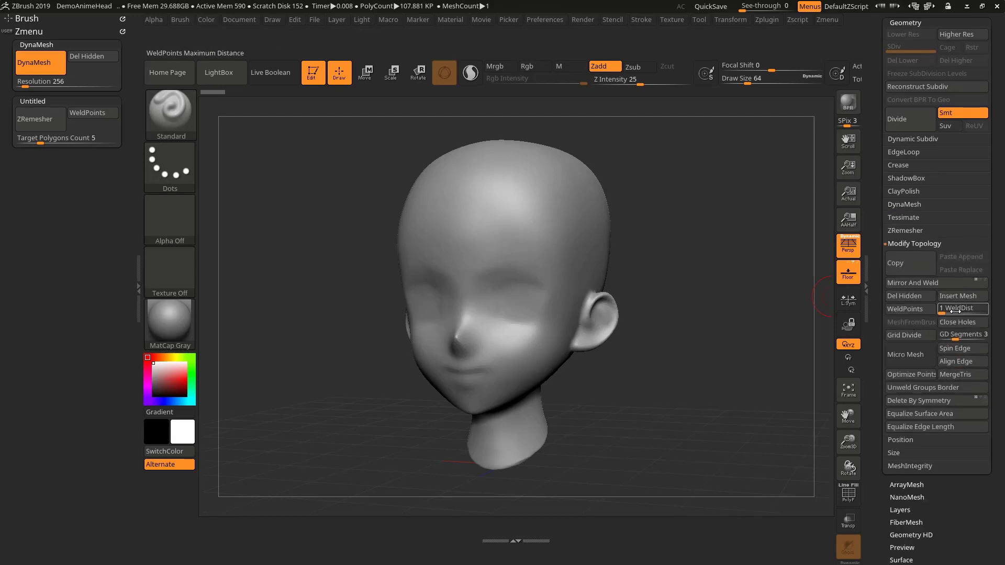
key(ctrl)
mouse_move(956, 309)
ctrl+alt+mouse_down()
mouse_move(740, 303)
mouse_move(79, 128)
mouse_move(86, 125)
ctrl+alt+mouse_up()
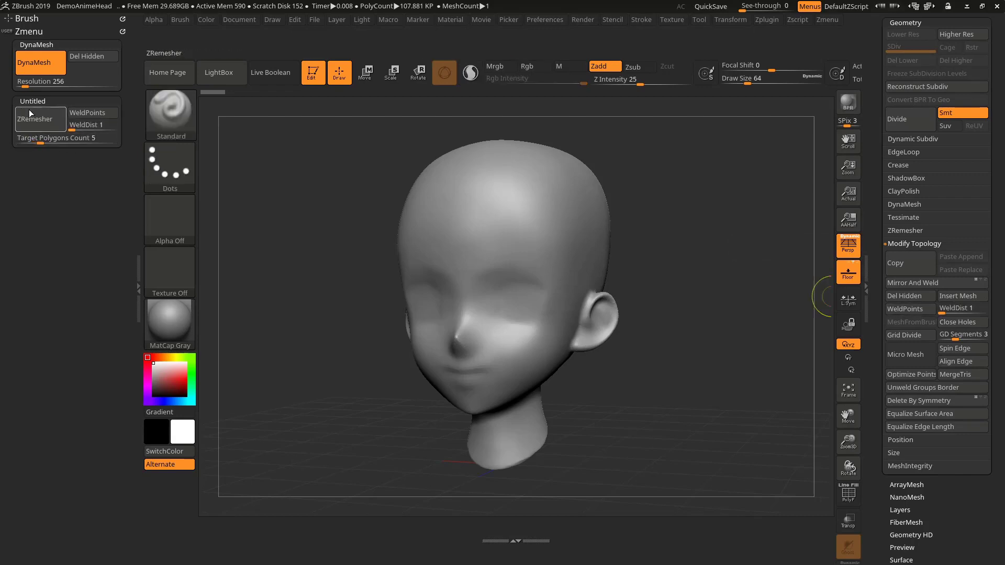
- Rename the untitled Zmenu subpalette containing ZRemesher as Zremesh
key(ctrl+alt)
key(ctrl+alt)
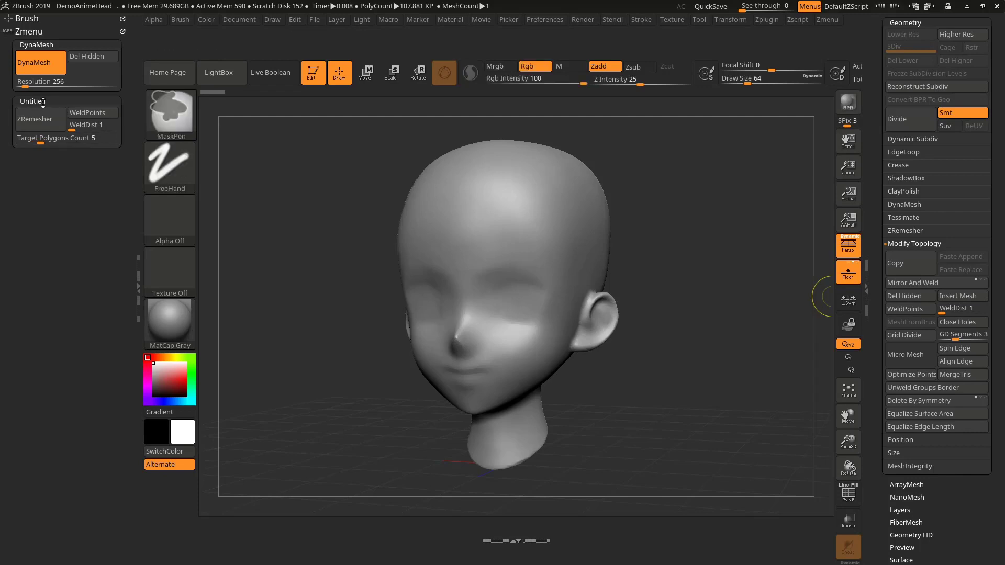
ctrl+alt+click(43, 102)
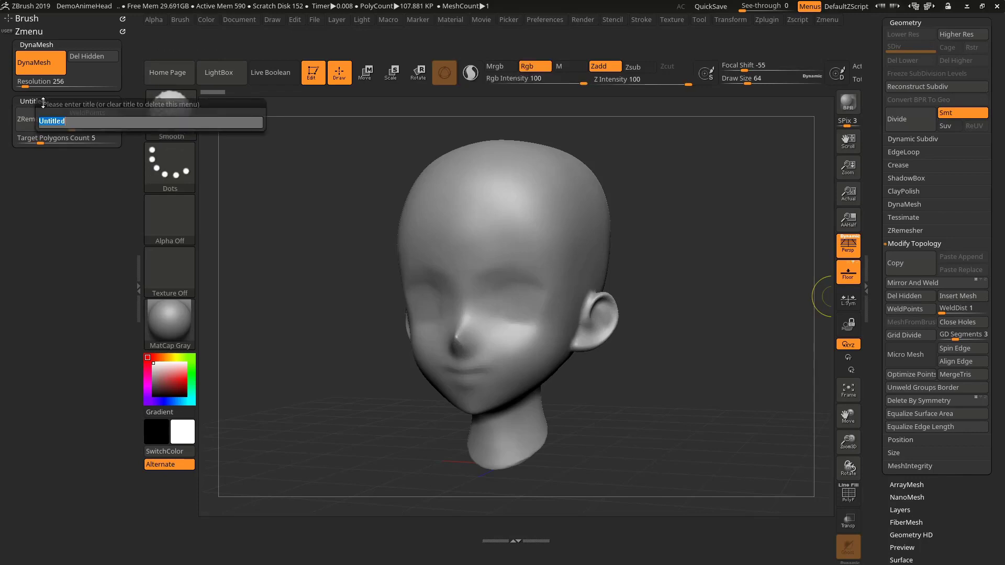
text(Zremesh)
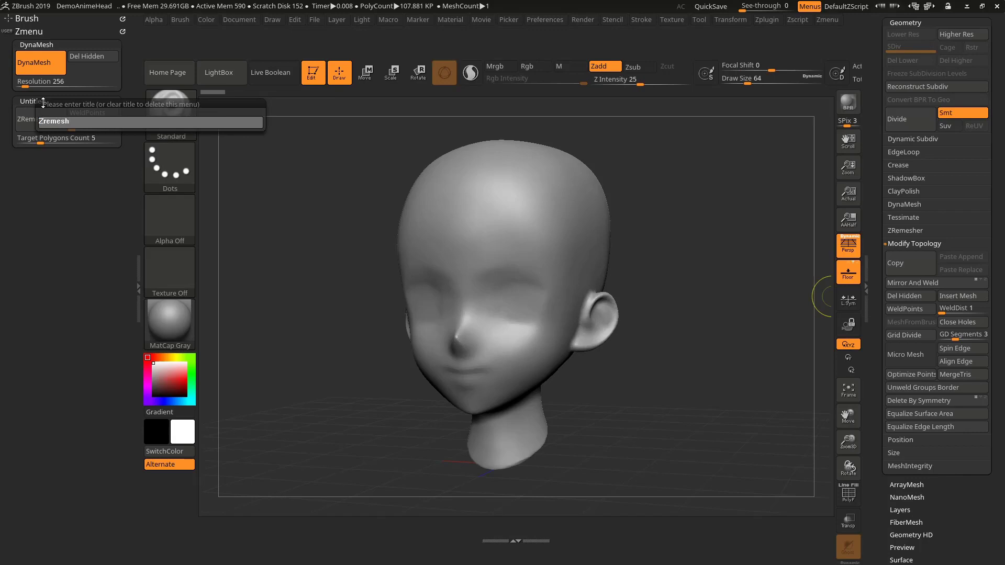
key(Return)
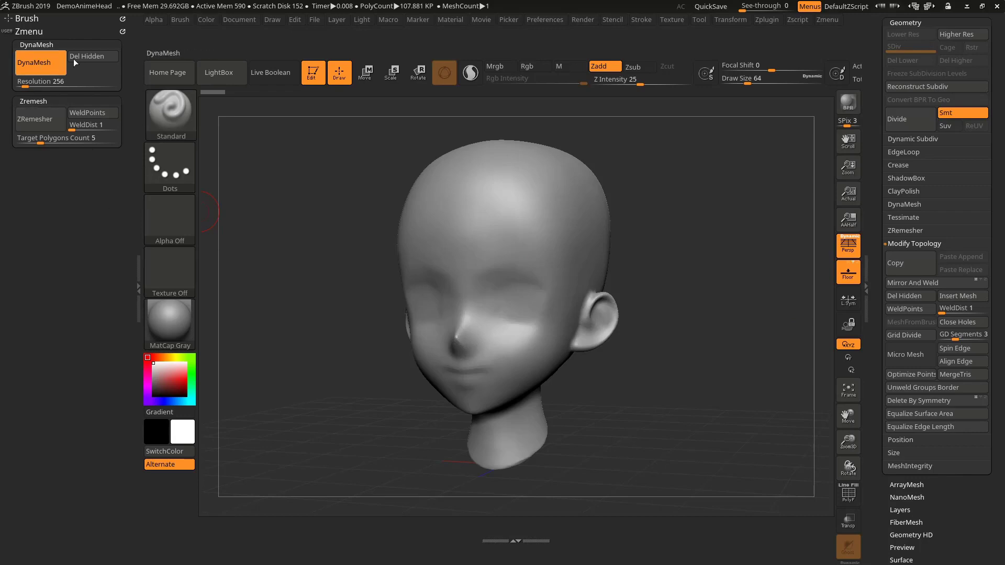
- Collapse the docked Zmenu and check its DynaMesh and Zremesh subpalettes in the main menu version
click(45, 33)
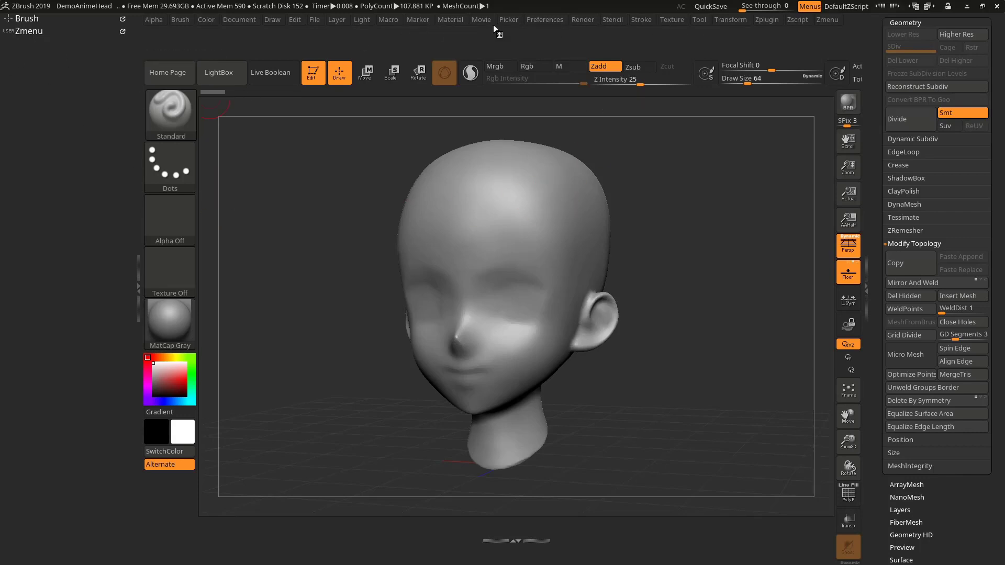
click(831, 23)
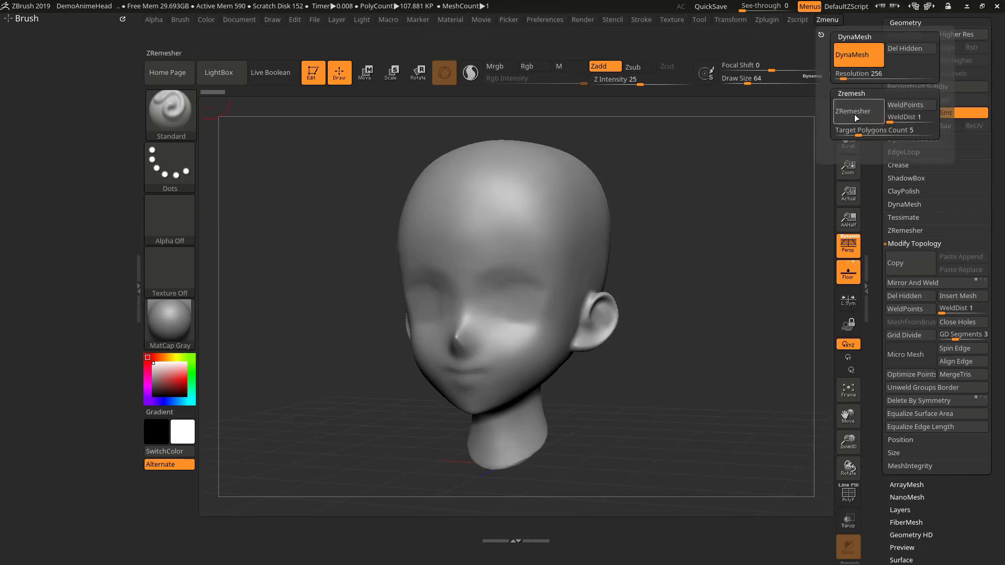
alt+drag(685, 289, 658, 291)
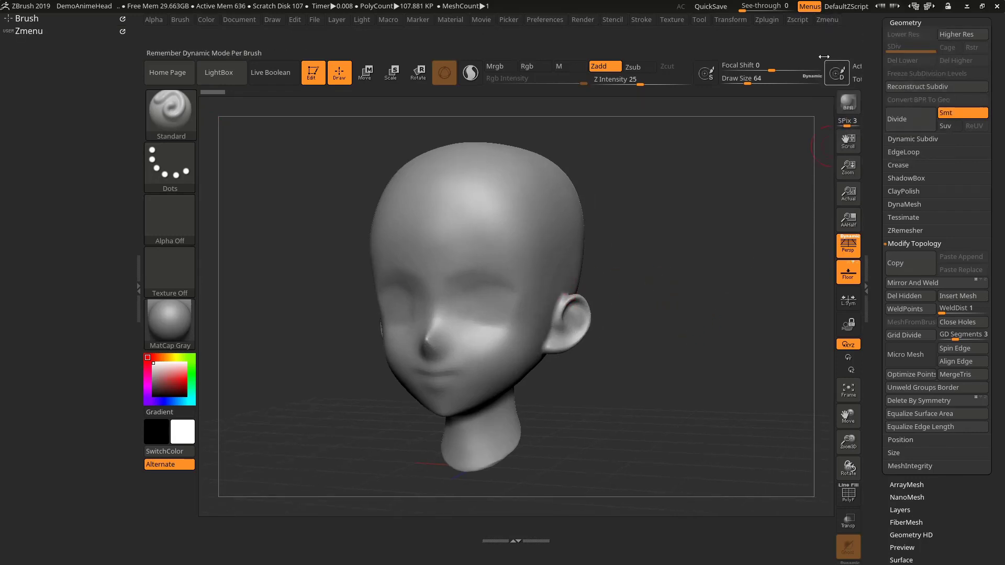
click(828, 21)
click(851, 61)
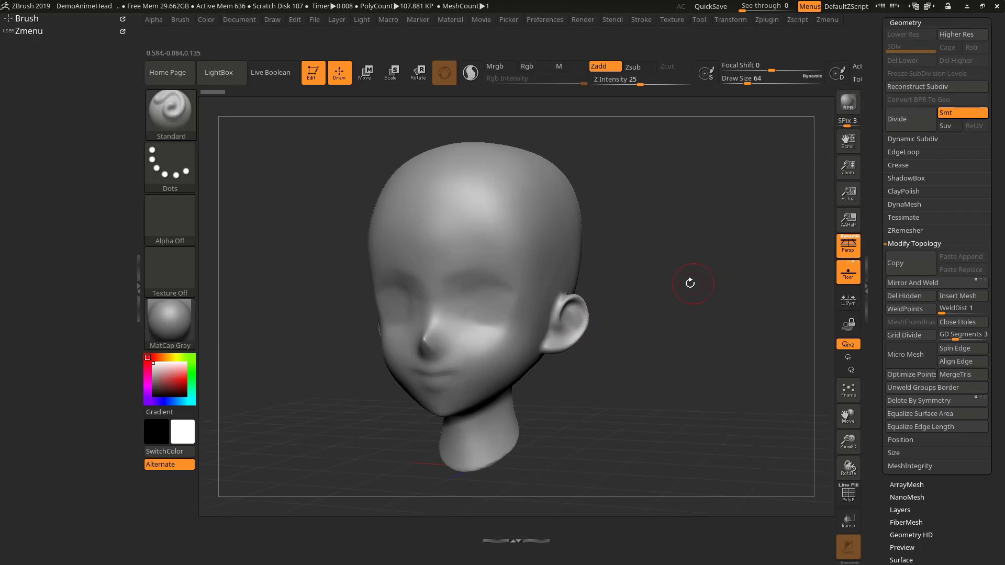
- Hide the tray that holds the docked Brush and Zmenu palettes to free up canvas space
drag(675, 149, 636, 157)
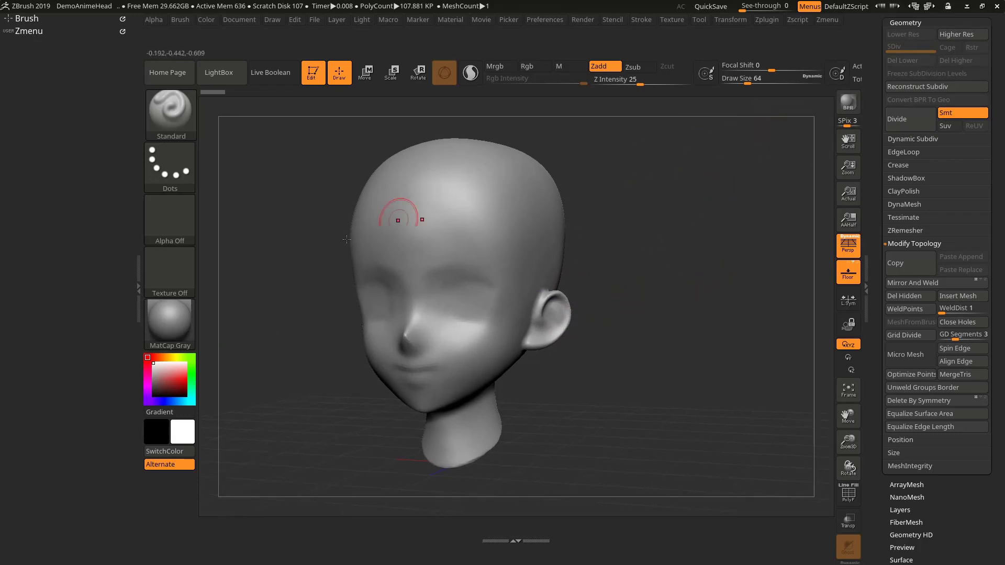
alt+drag(646, 292, 627, 292)
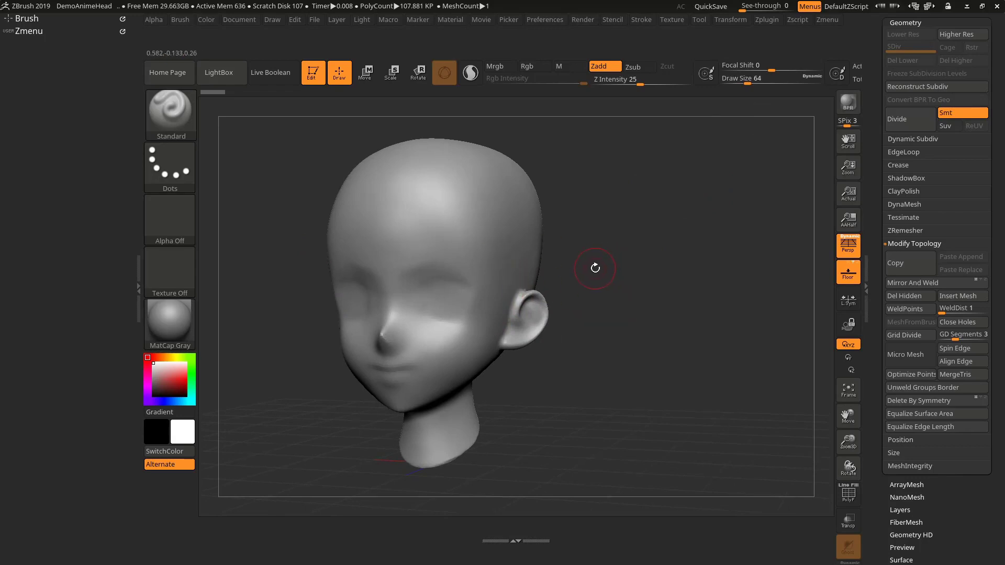
click(136, 280)
drag(665, 241, 649, 275)
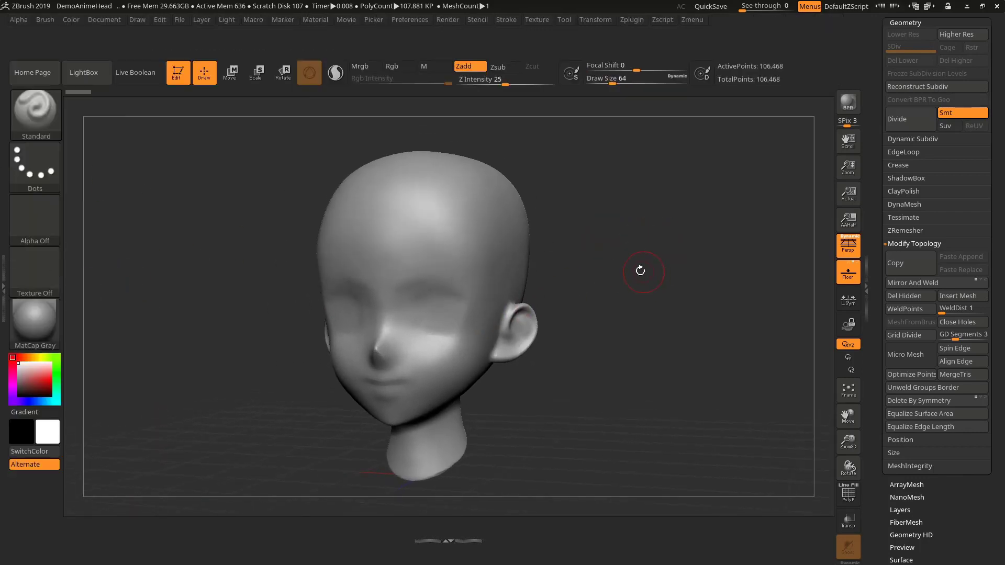
drag(534, 260, 555, 266)
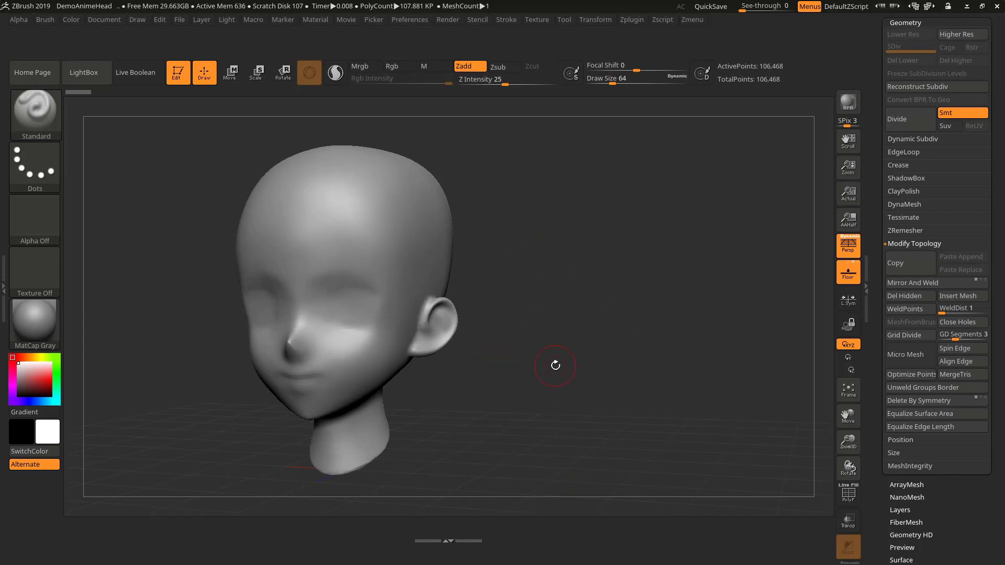
drag(565, 323, 565, 278)
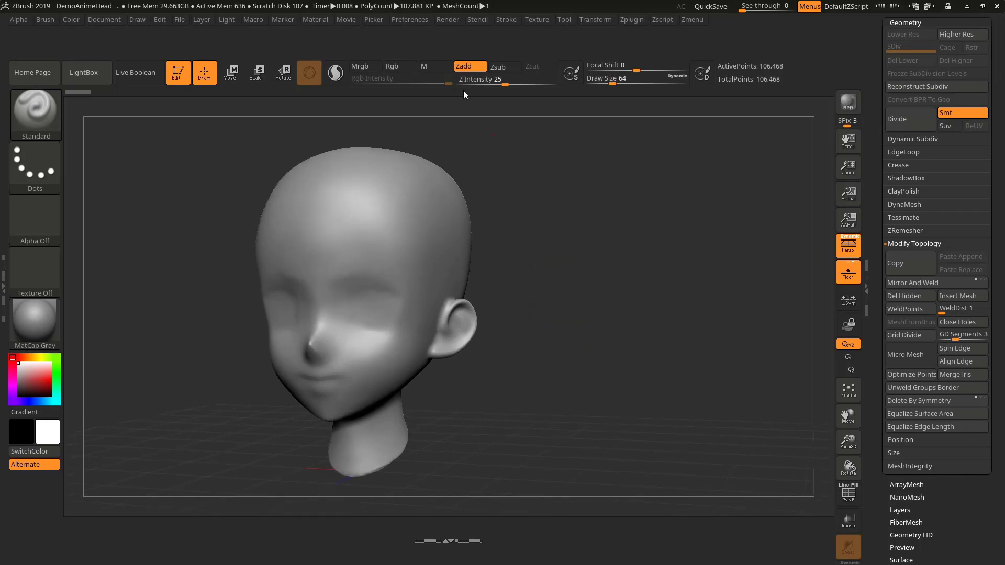
- Store the current interface configuration as the startup default and turn off interface customization
click(409, 20)
click(421, 21)
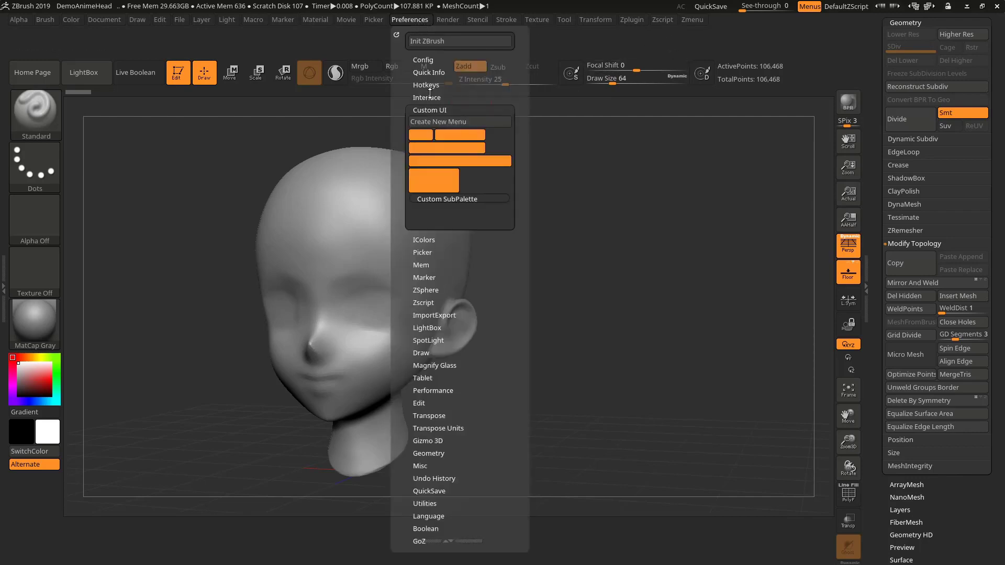
click(423, 58)
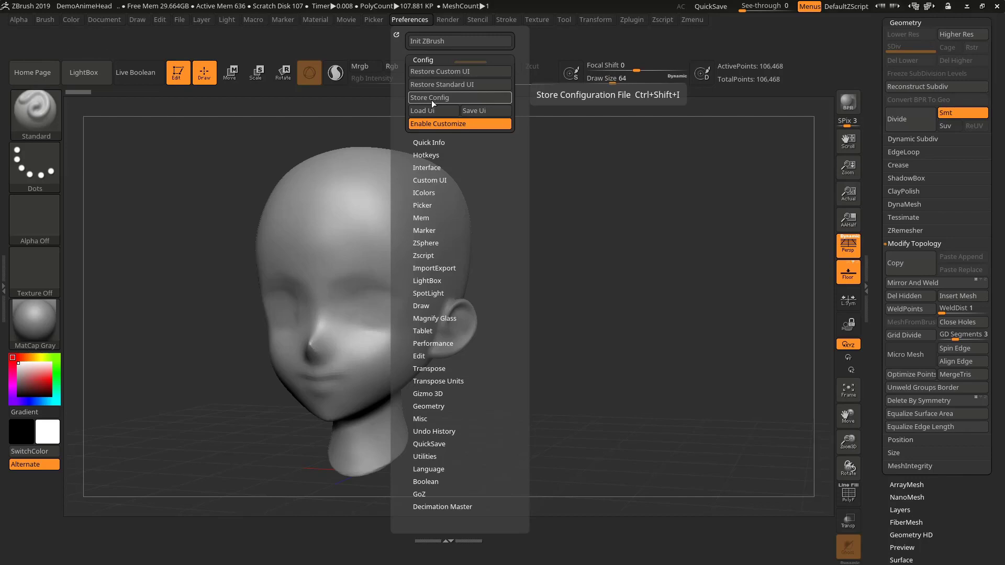
click(422, 19)
click(432, 100)
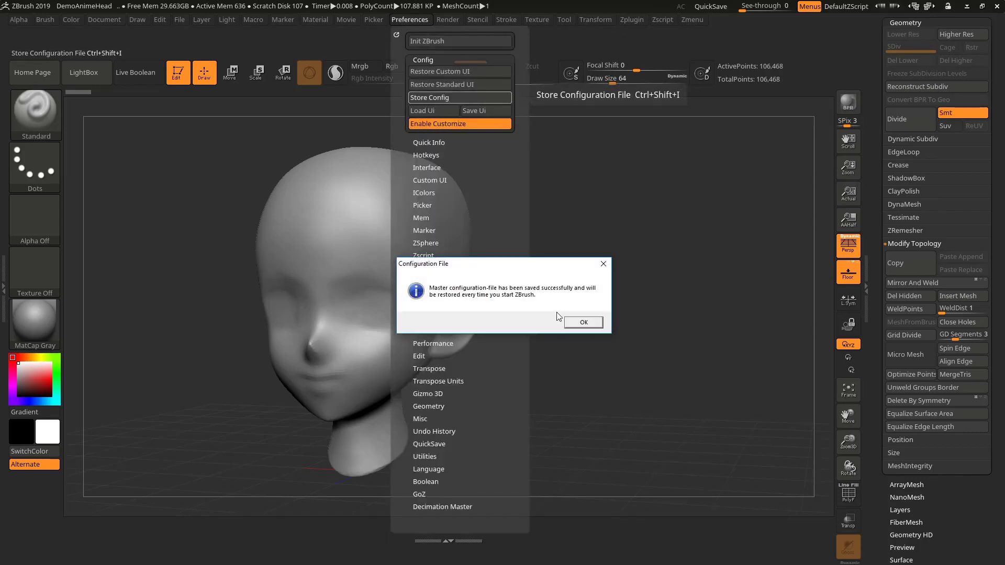
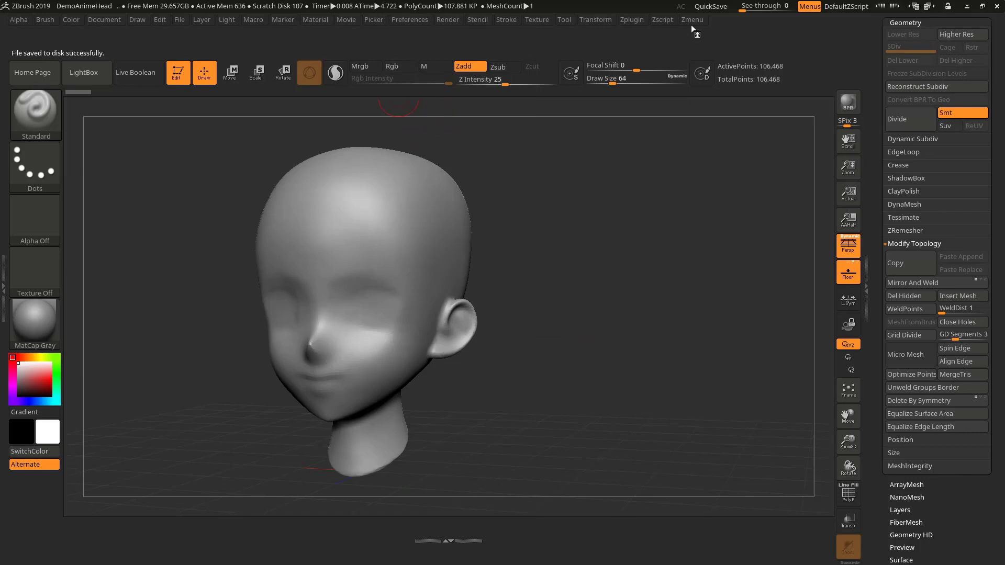
click(407, 20)
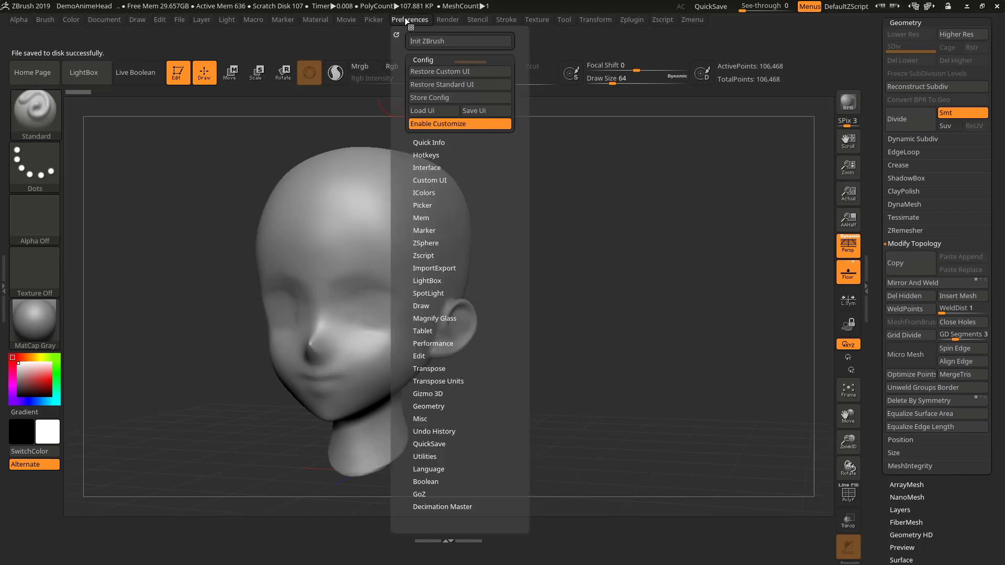
click(452, 124)
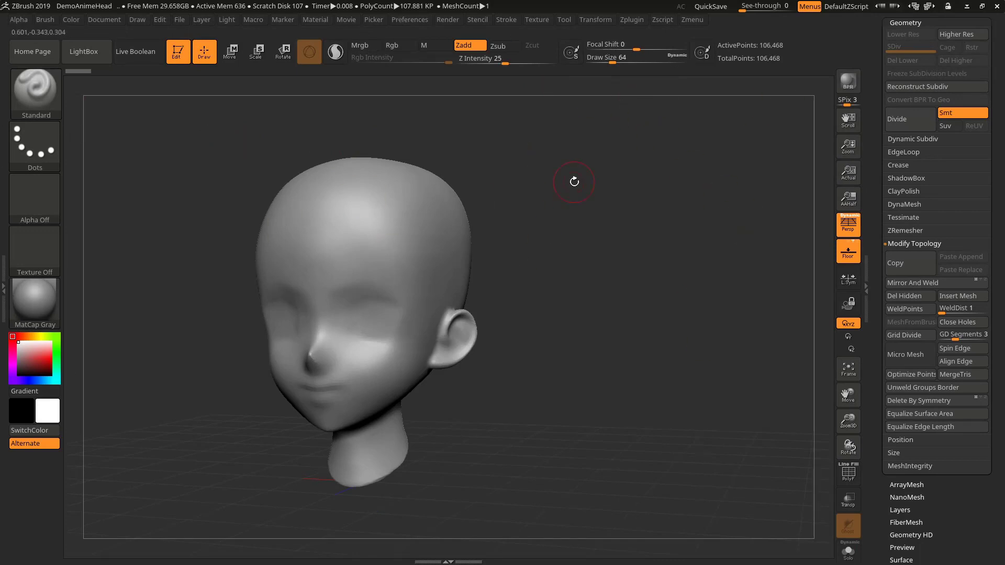
key(ctrl)
key(ctrl+alt)
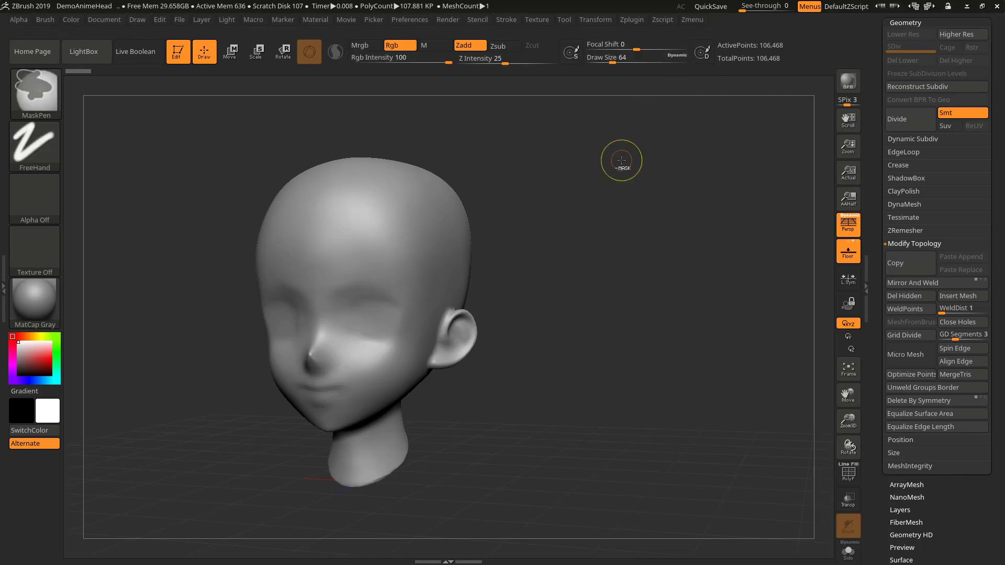
ctrl+alt+click(695, 20)
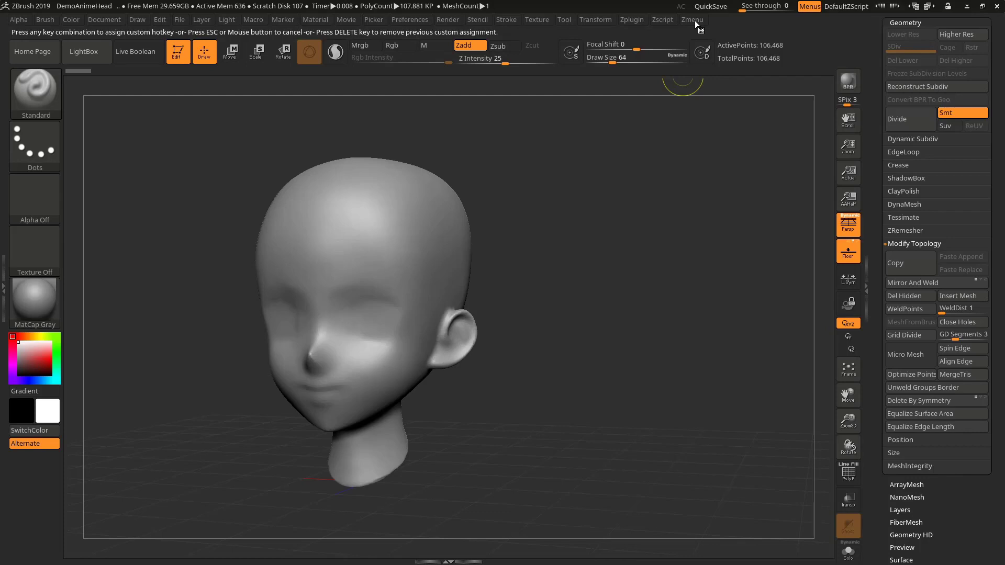
key(Escape)
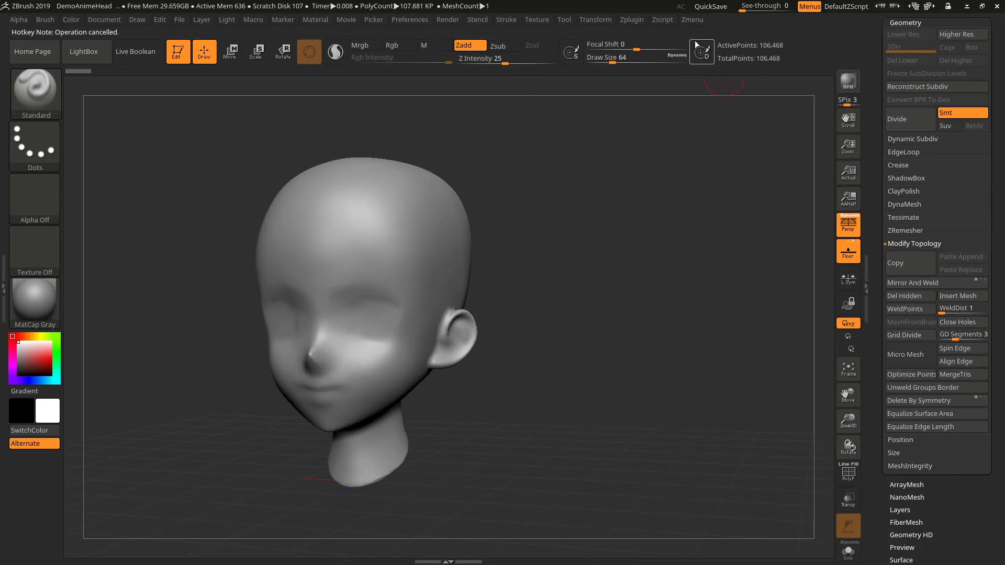
key(ctrl)
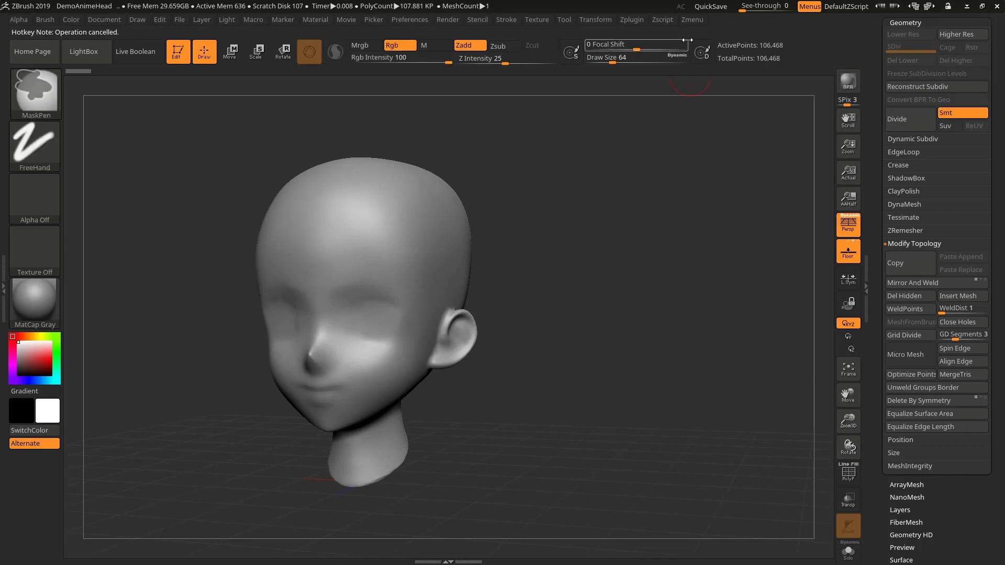
key(ctrl+z)
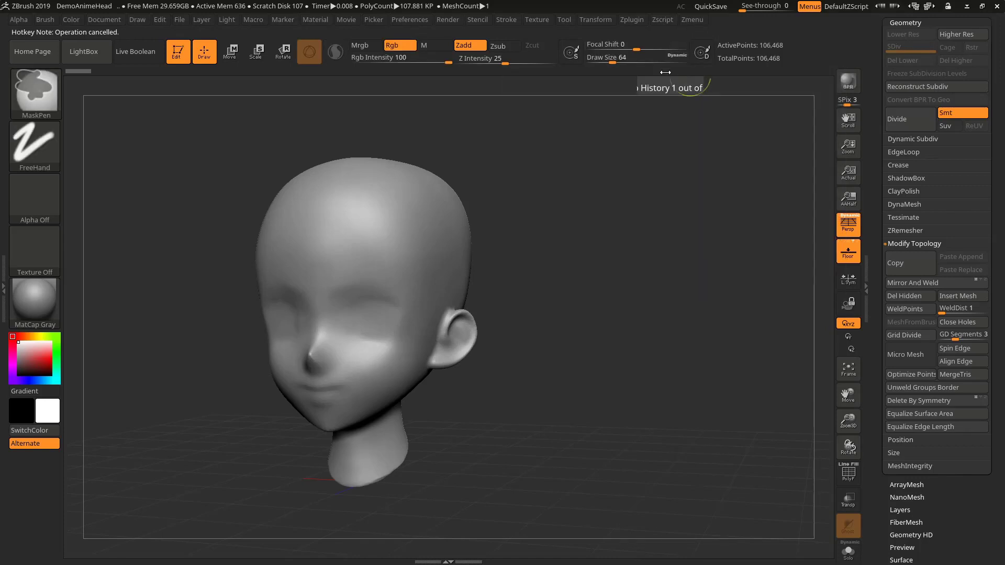
- Assign Ctrl+M as the custom hotkey for Zmenu, reassigning it from the interface item that already uses it
ctrl+alt+click(696, 21)
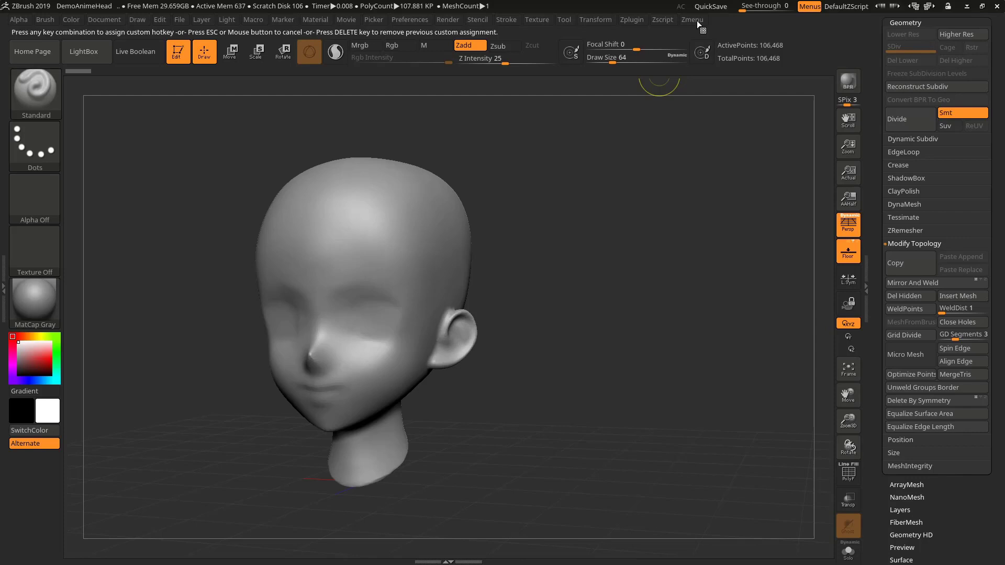
key(ctrl+m)
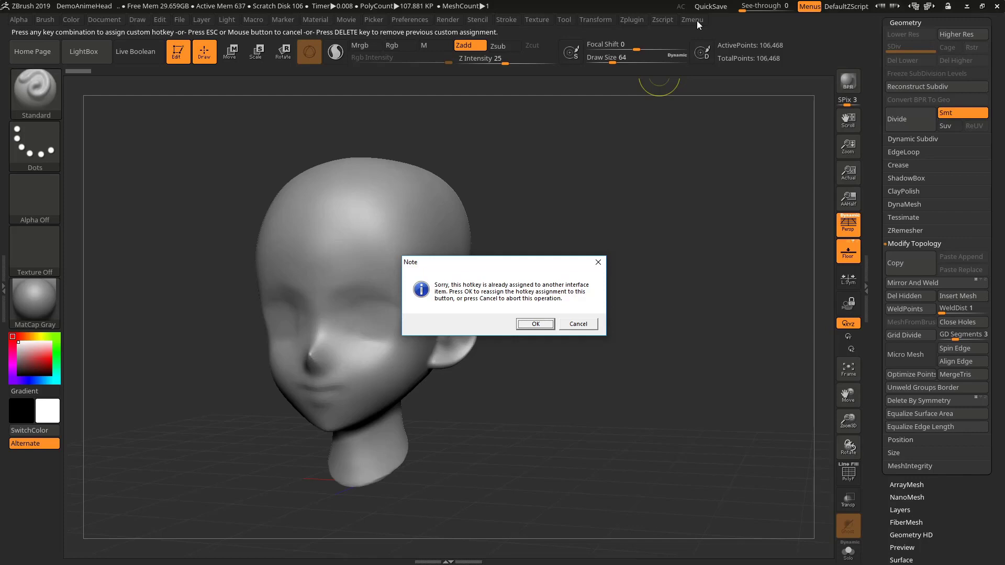
click(535, 324)
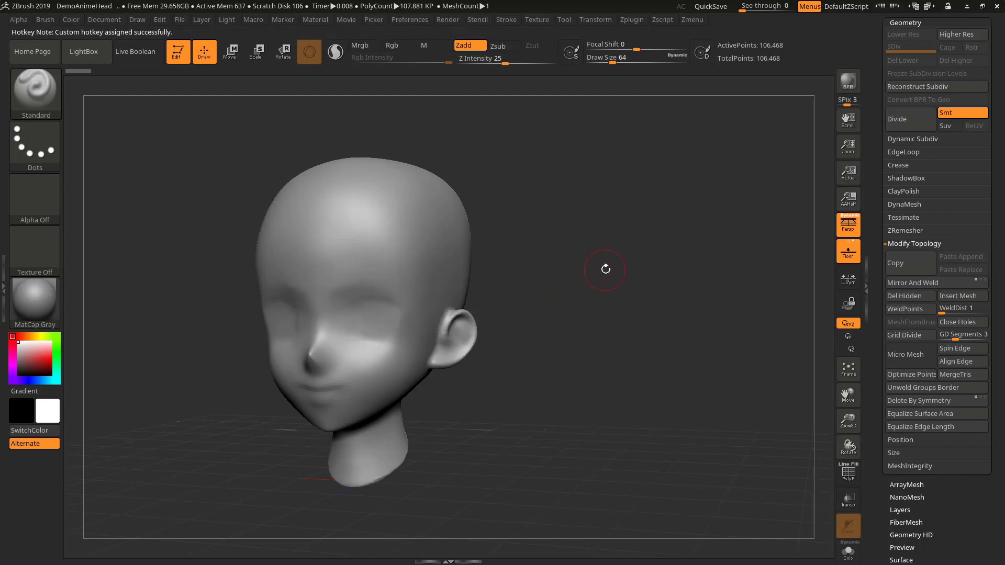
- Test the Zmenu hotkey by opening and closing the menu over the canvas, and compare it with the main menu version
alt+drag(648, 218, 685, 298)
key(q)
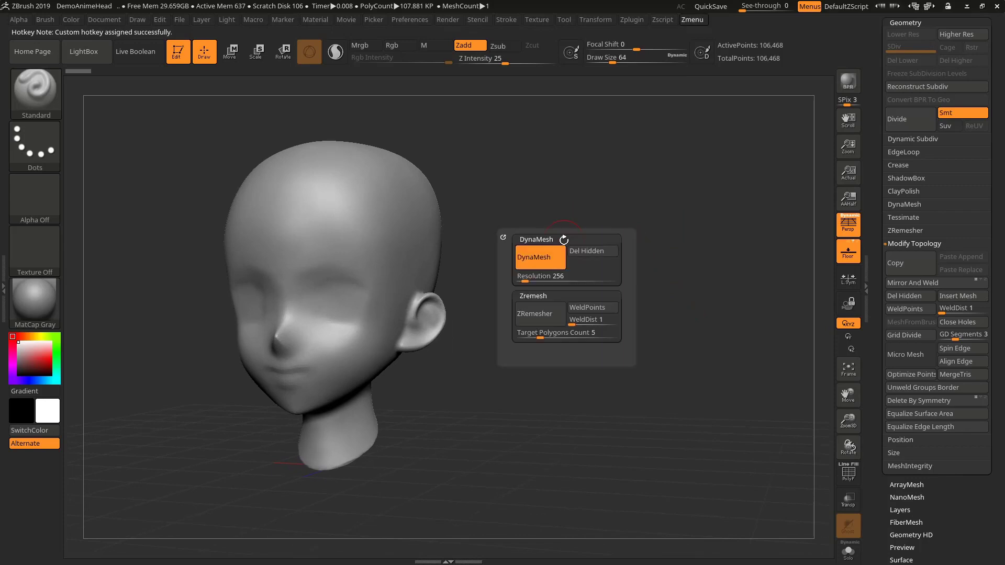
key(q)
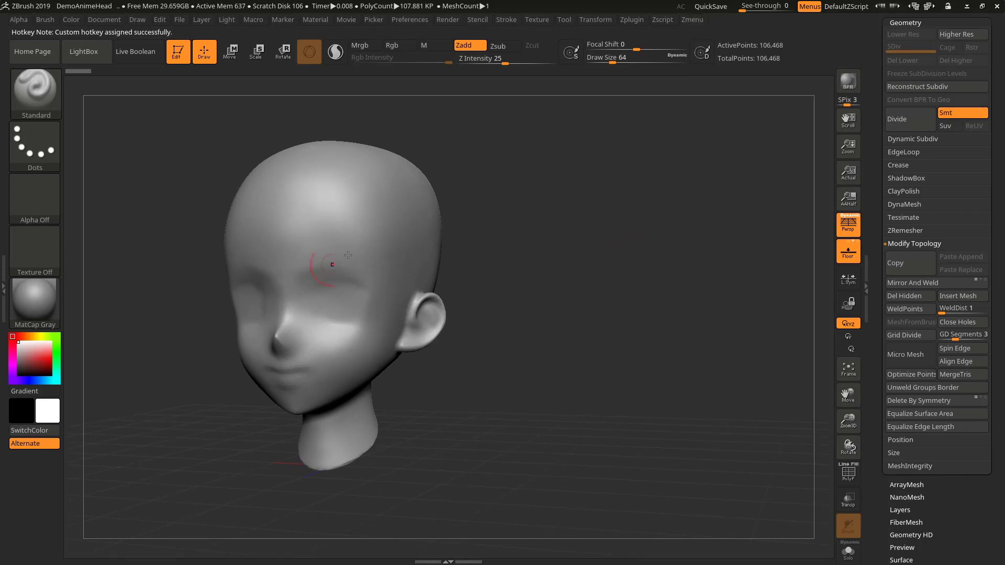
click(687, 21)
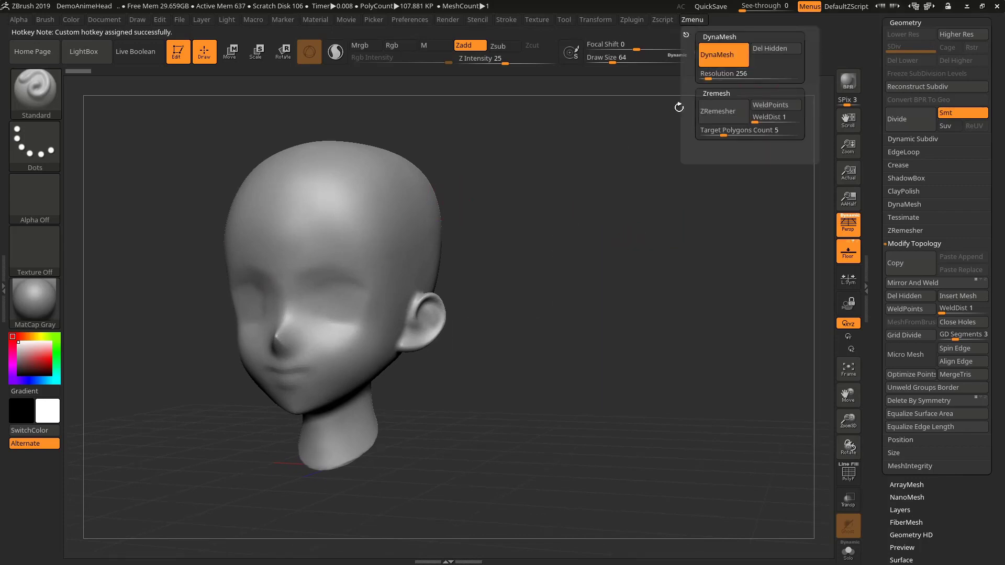
drag(544, 253, 461, 265)
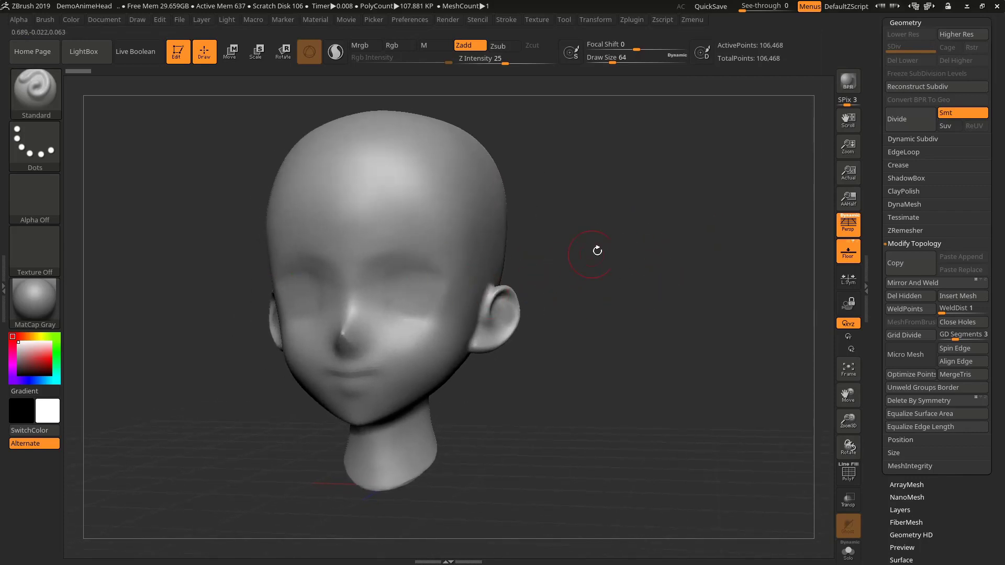
key(space)
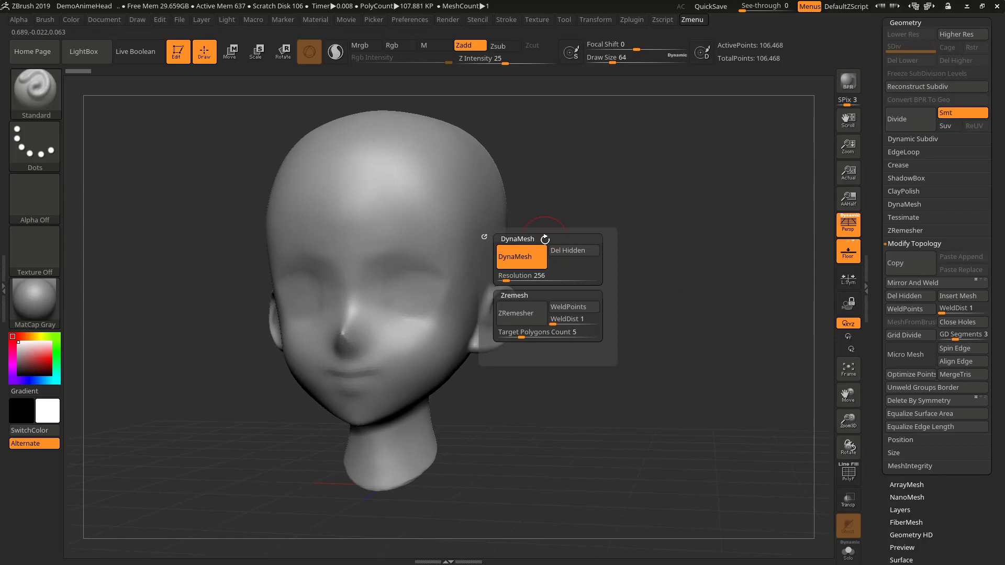
key(space)
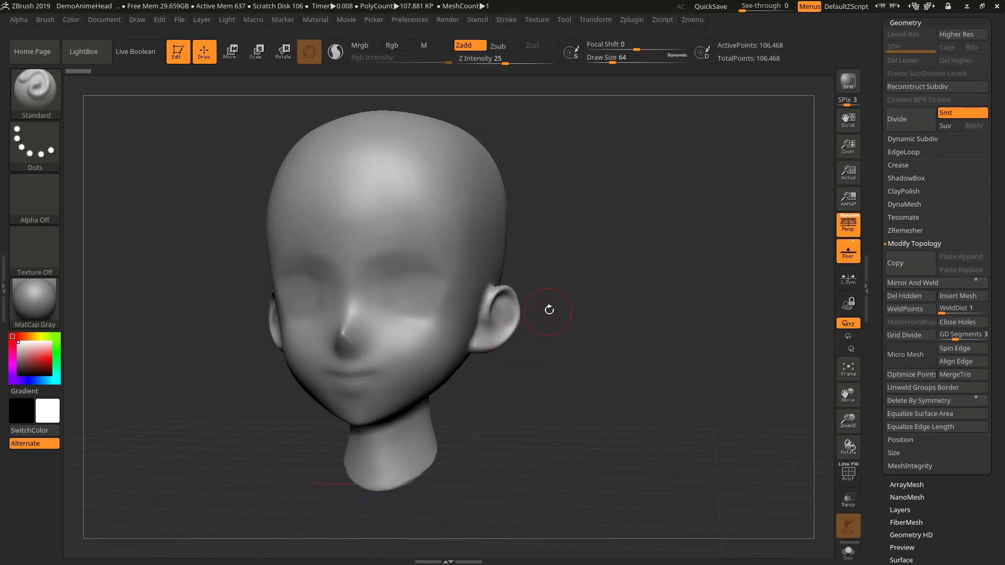
- Open the Zmenu over the canvas and run ZRemesher on the head mesh from its Zremesh subpalette
key(space)
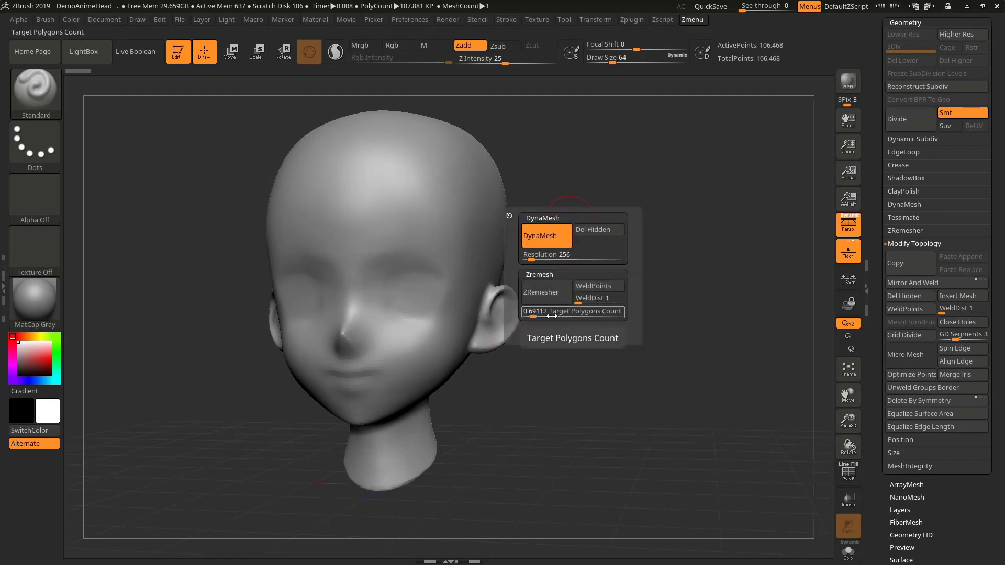
click(542, 293)
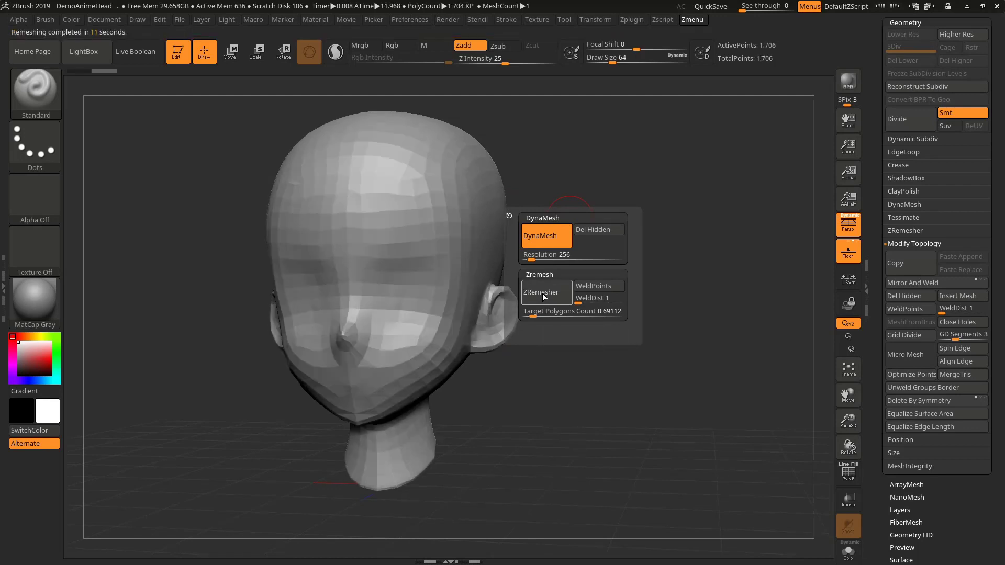
drag(575, 316, 568, 234)
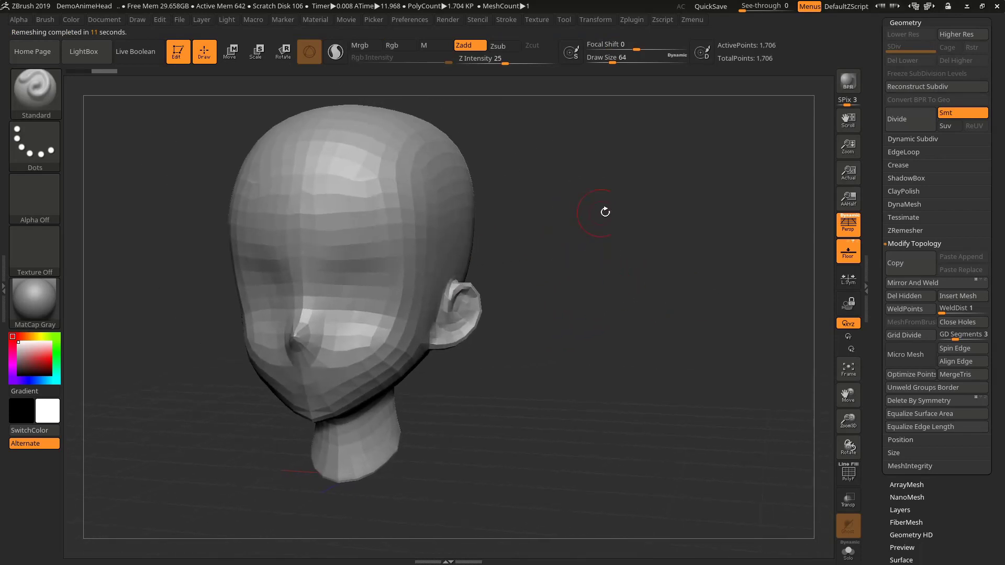
- Compare finding the DynaMesh and Modify Topology options through the Tool palette's Geometry and Subtool sections with opening the Zmenu over the canvas
scroll(885, 199, up, 2)
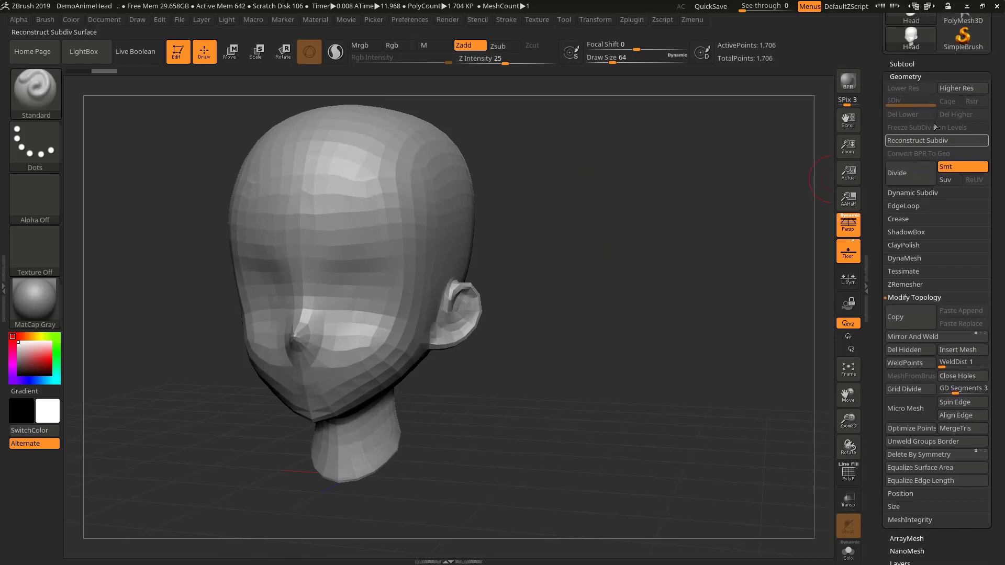
click(905, 77)
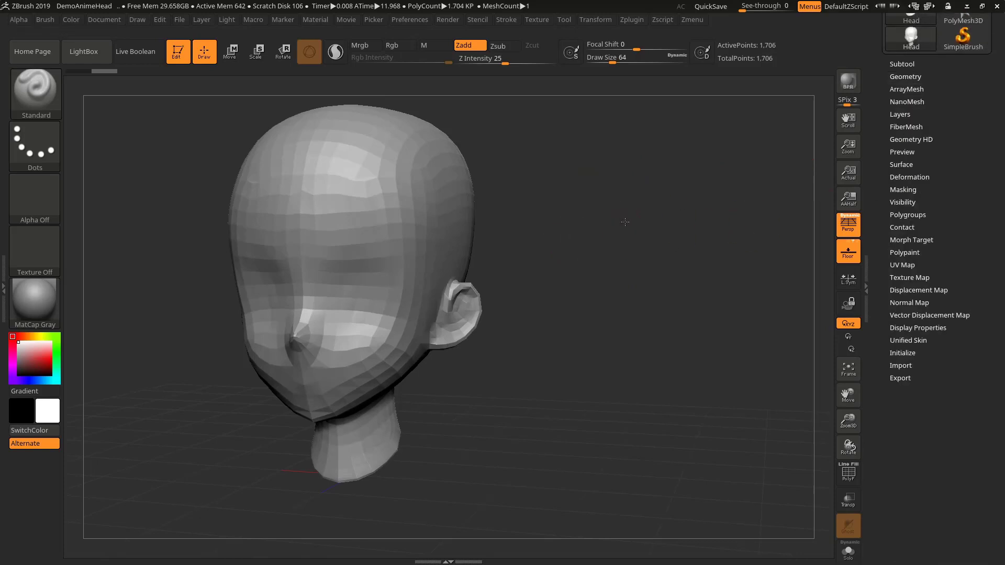
drag(631, 221, 528, 197)
key(shift+space)
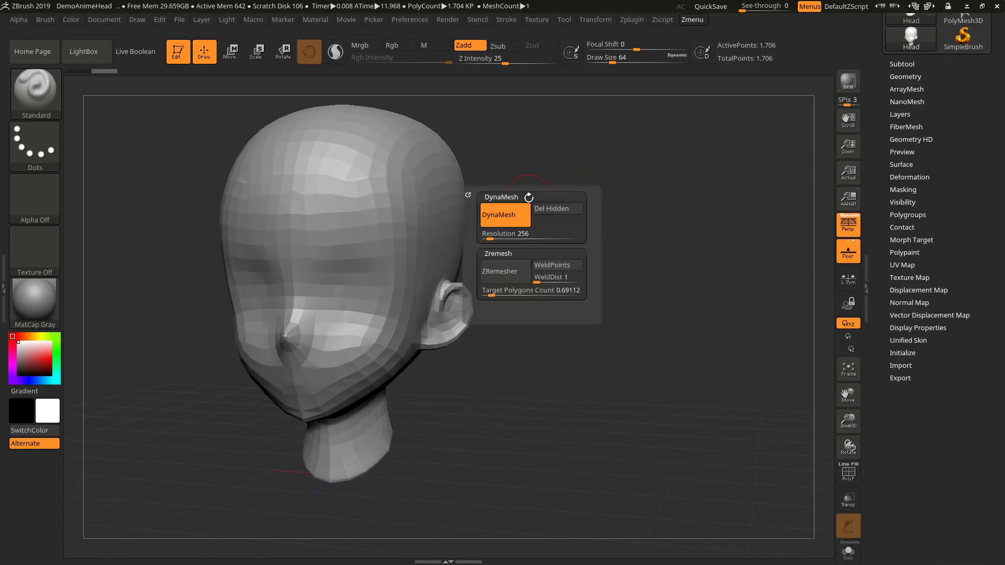
click(910, 77)
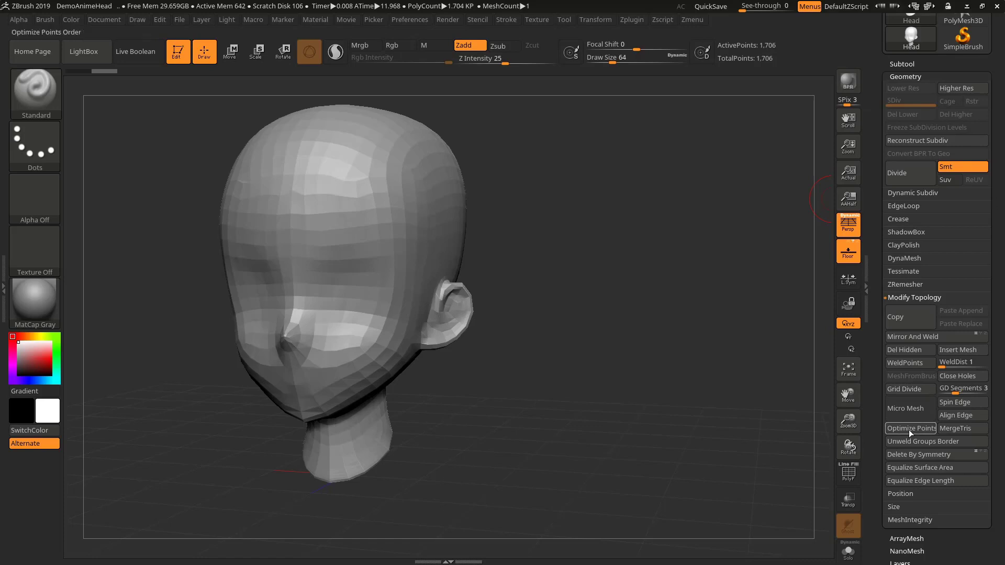
click(906, 297)
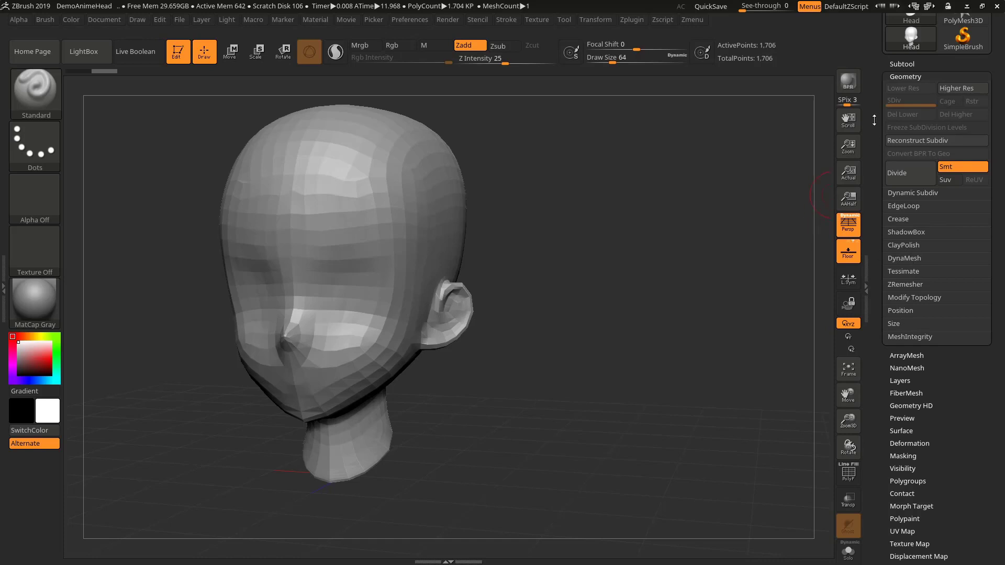
click(909, 258)
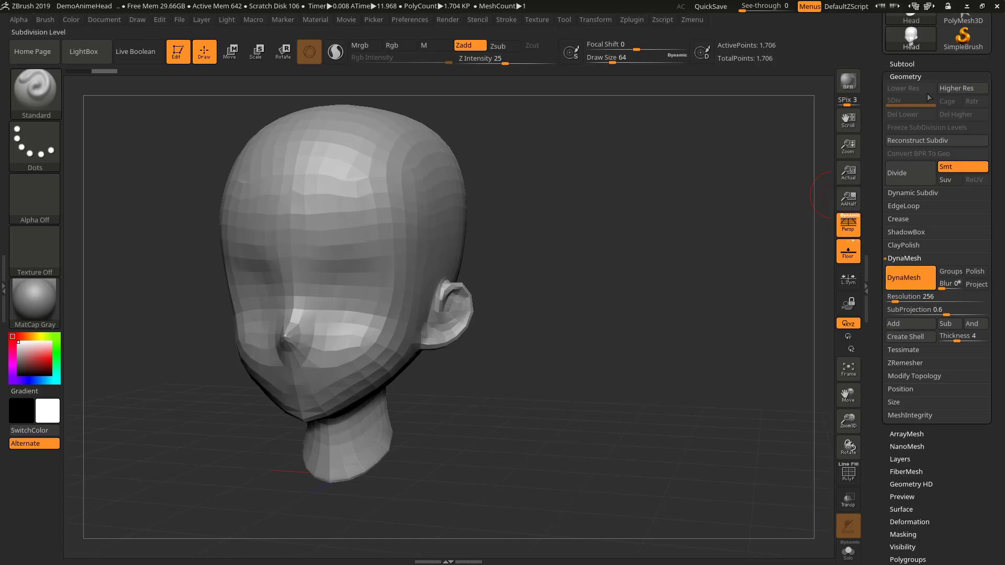
click(904, 64)
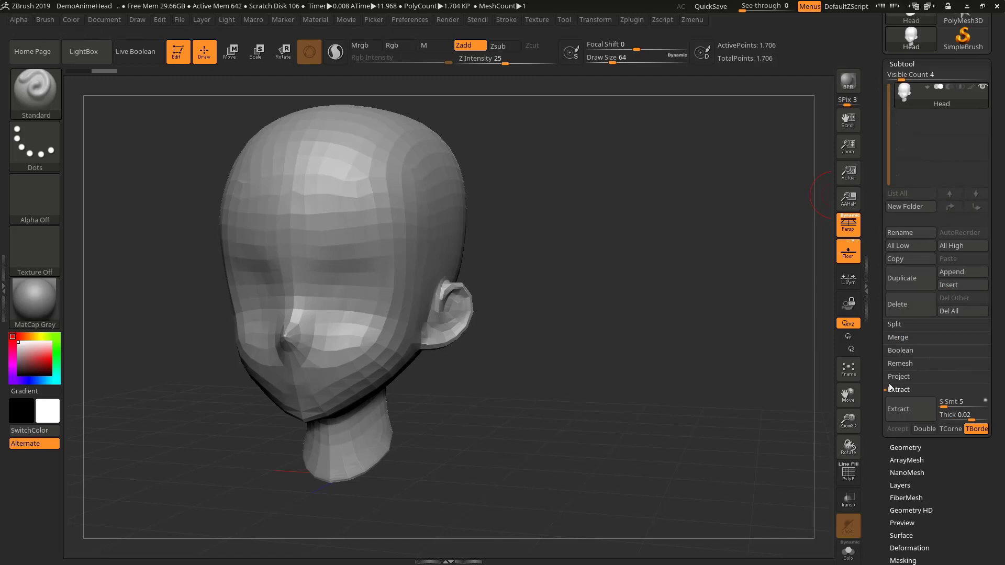
click(905, 447)
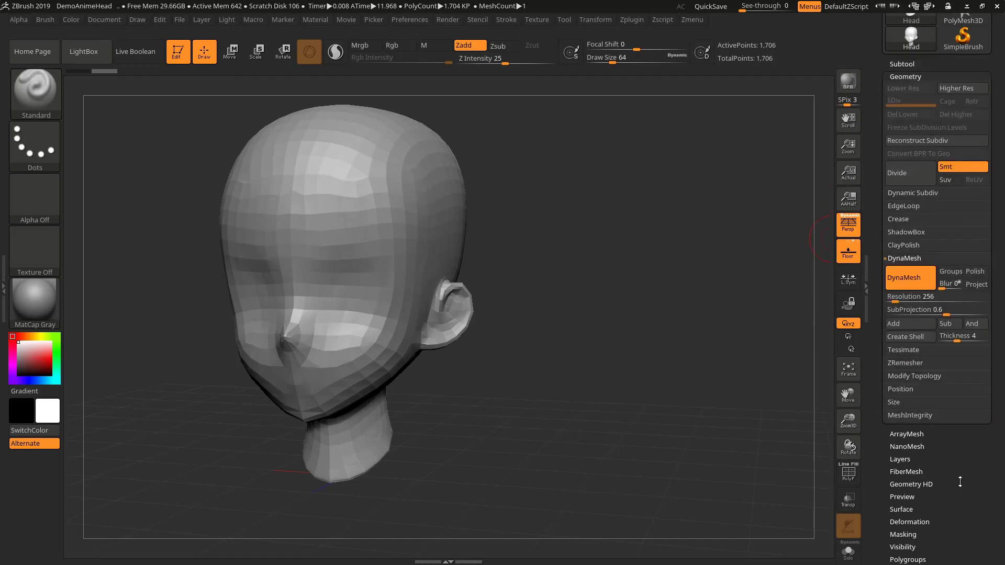
drag(582, 314, 853, 274)
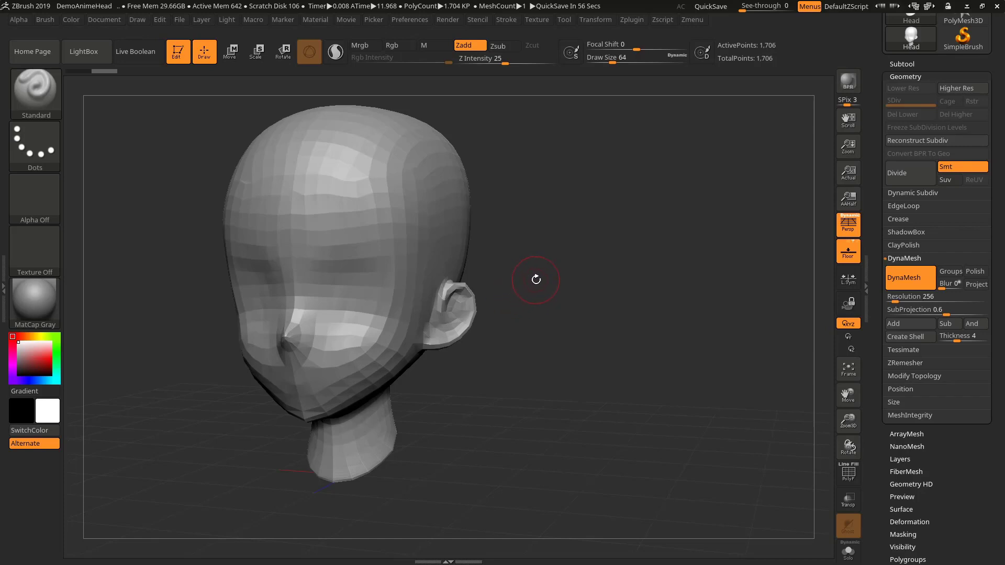
key(space)
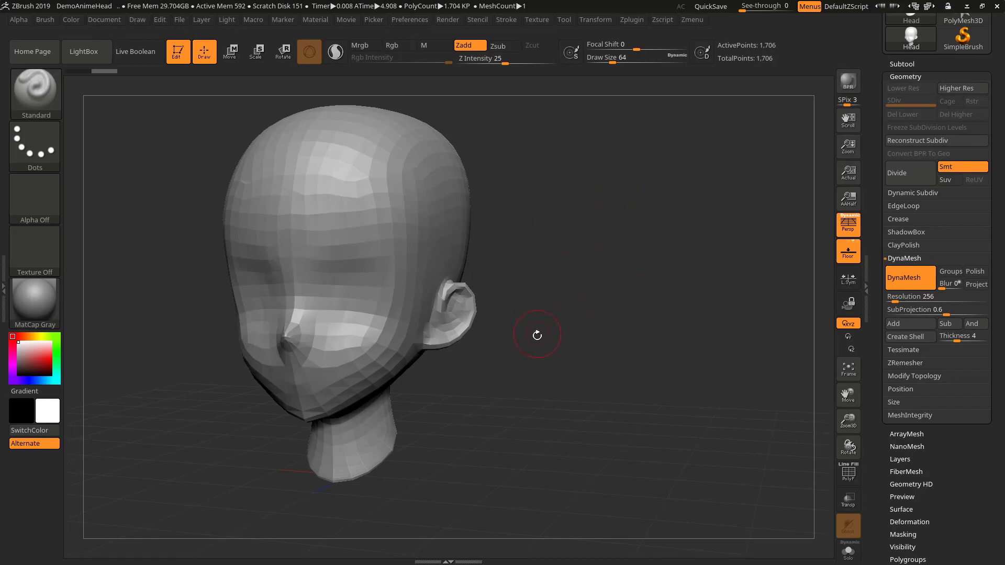
key(space)
key(space)
- Store the current hotkey assignments in the preferences so the Zmenu shortcut loads at startup
click(411, 20)
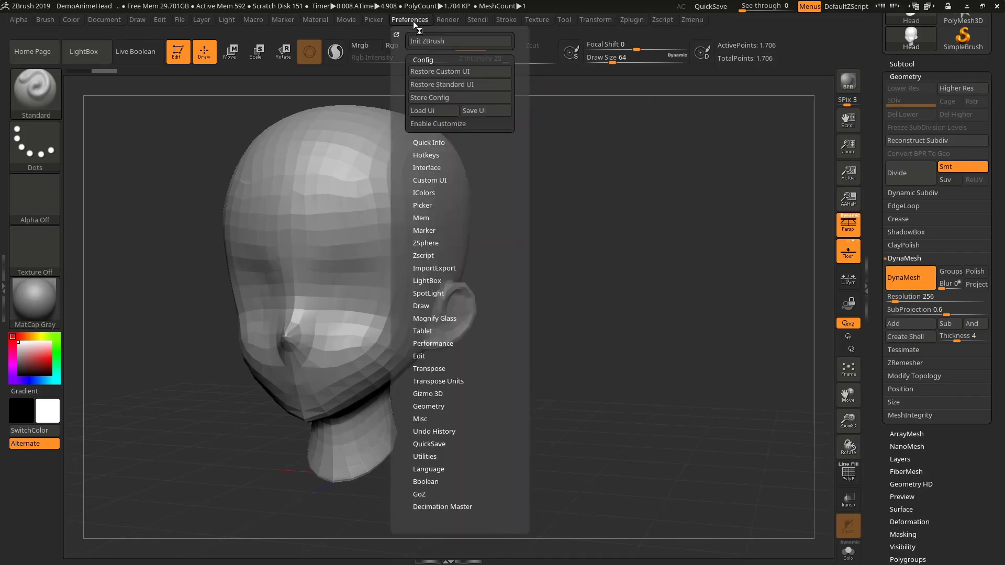
click(432, 155)
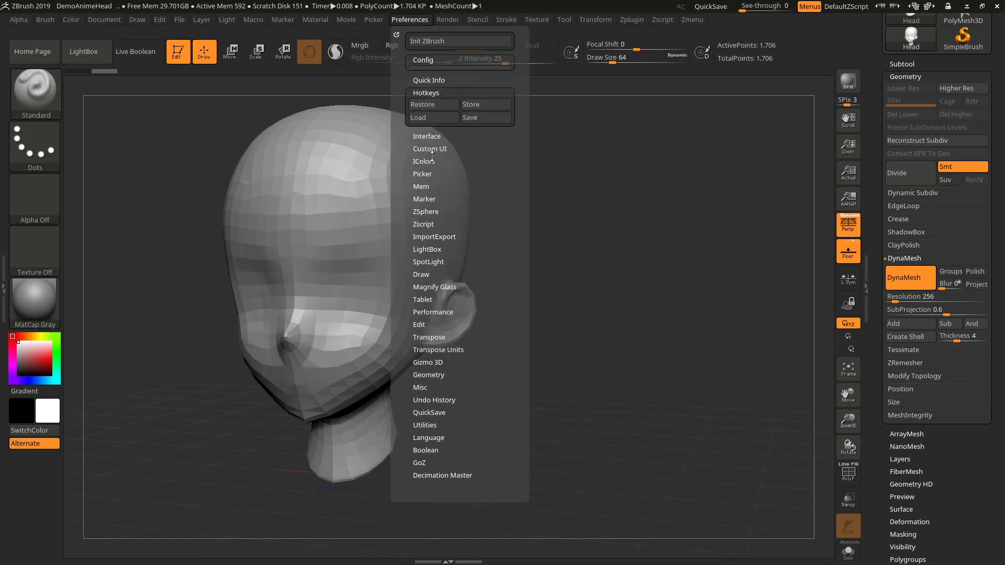
click(481, 96)
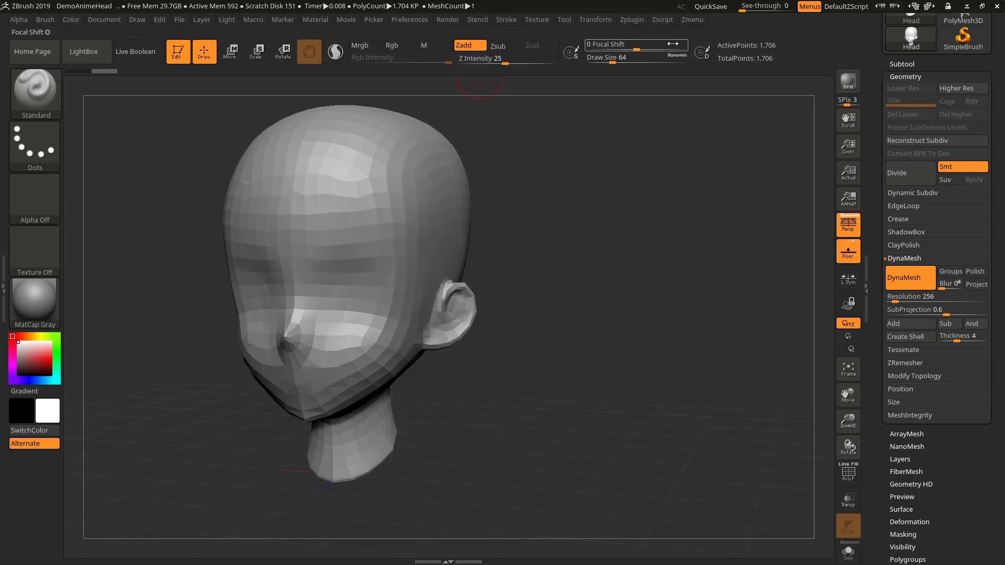
click(410, 20)
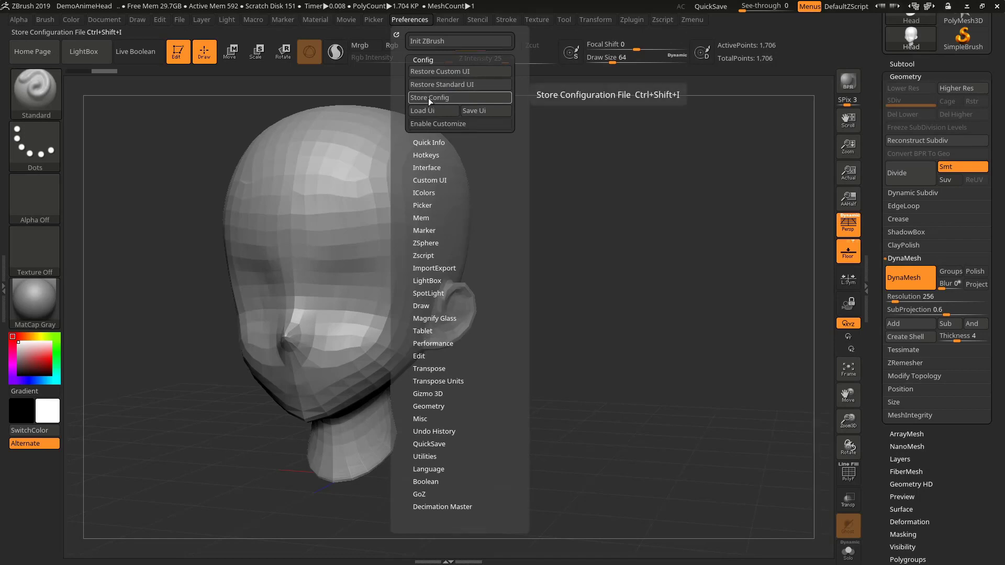
click(426, 58)
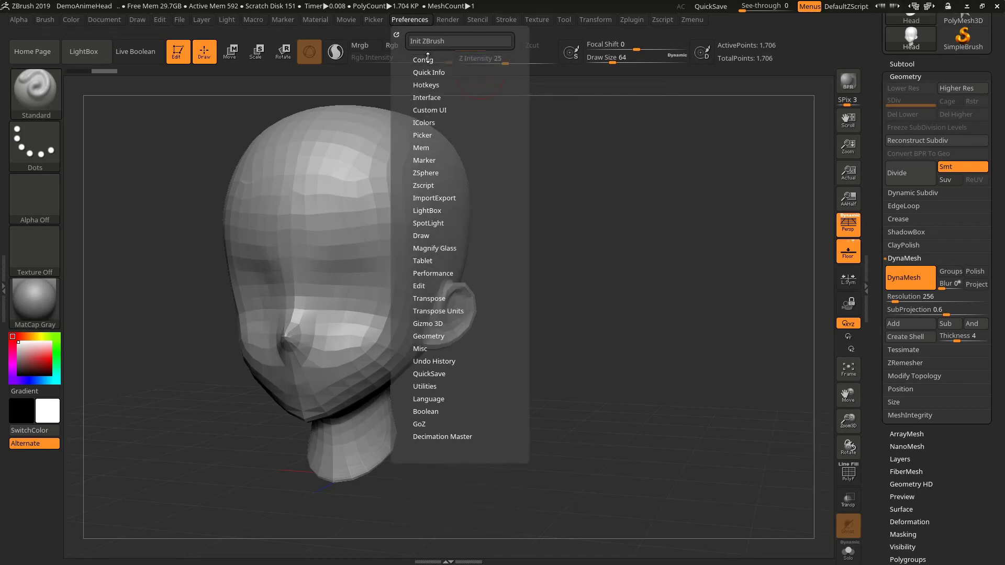
click(429, 85)
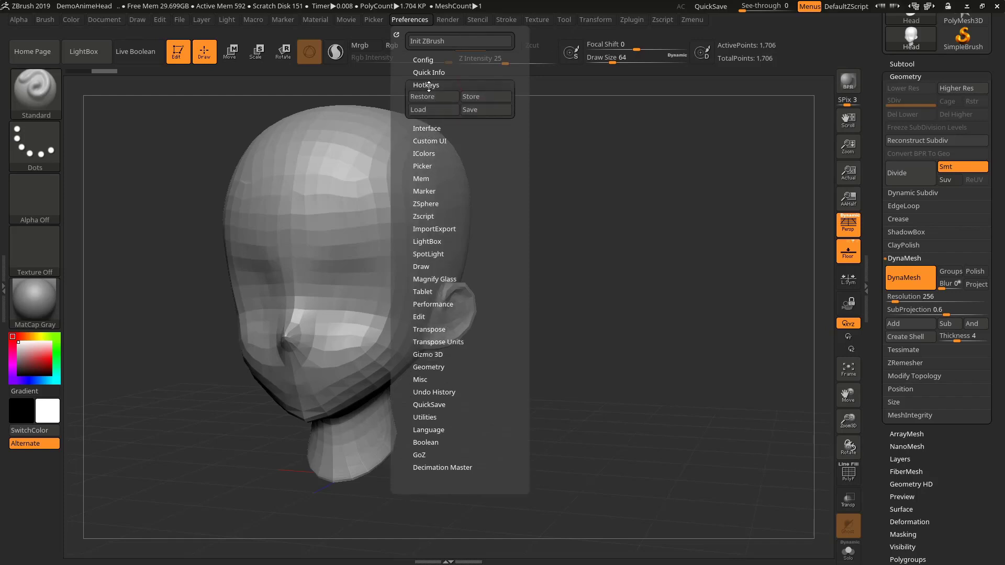
click(482, 97)
click(580, 323)
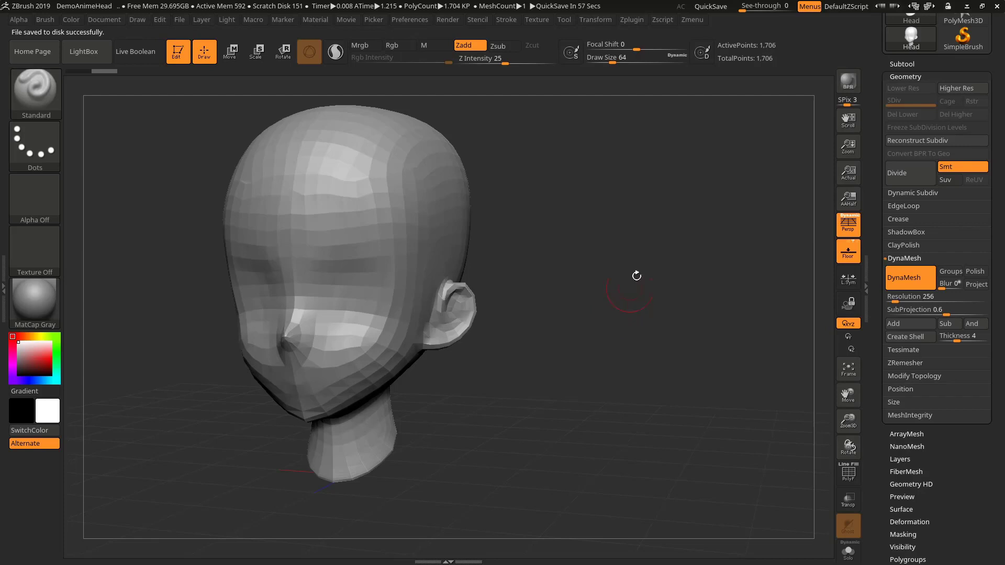
- Store the interface configuration as the startup default again, and store the hotkeys once more
click(423, 19)
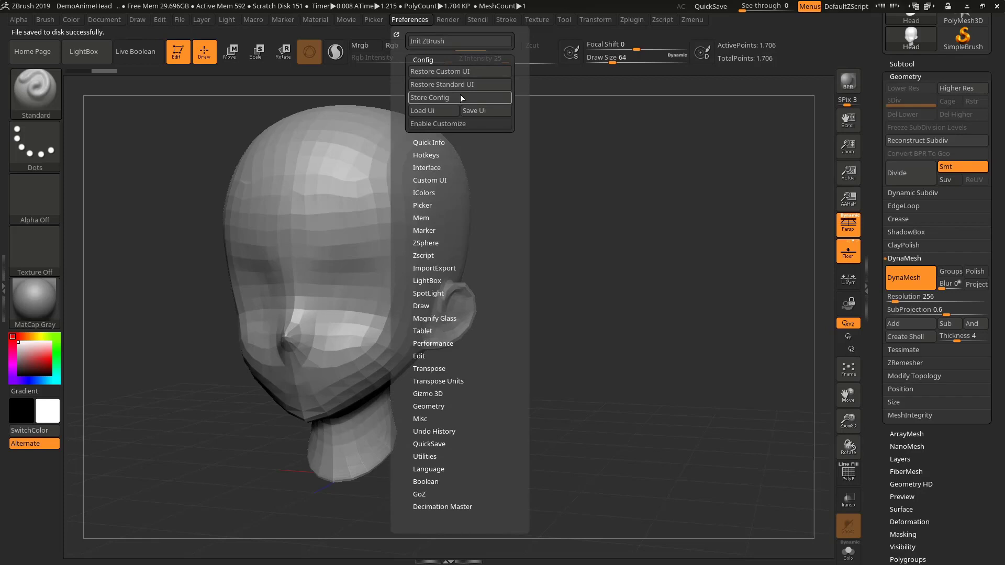
click(431, 99)
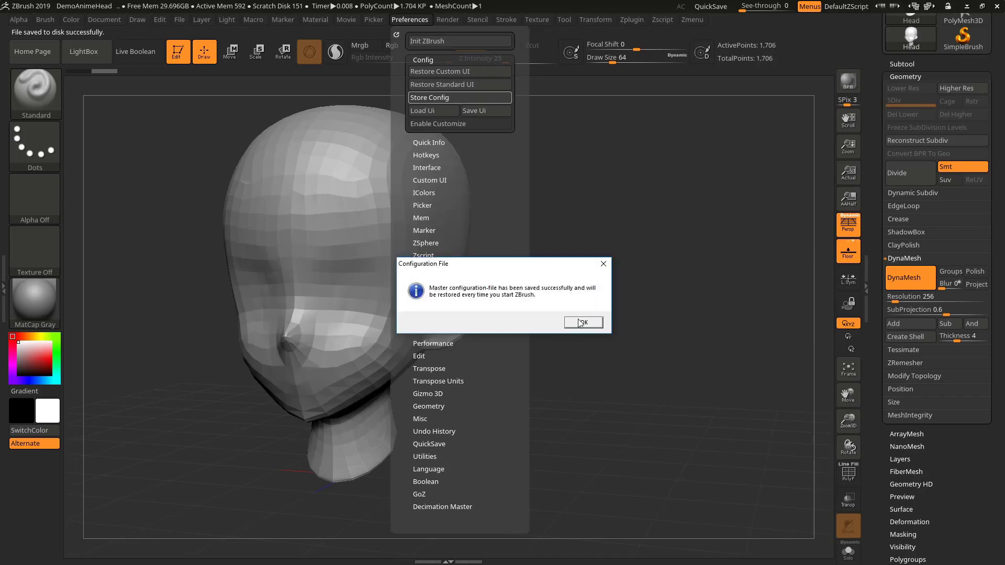
click(581, 322)
click(404, 21)
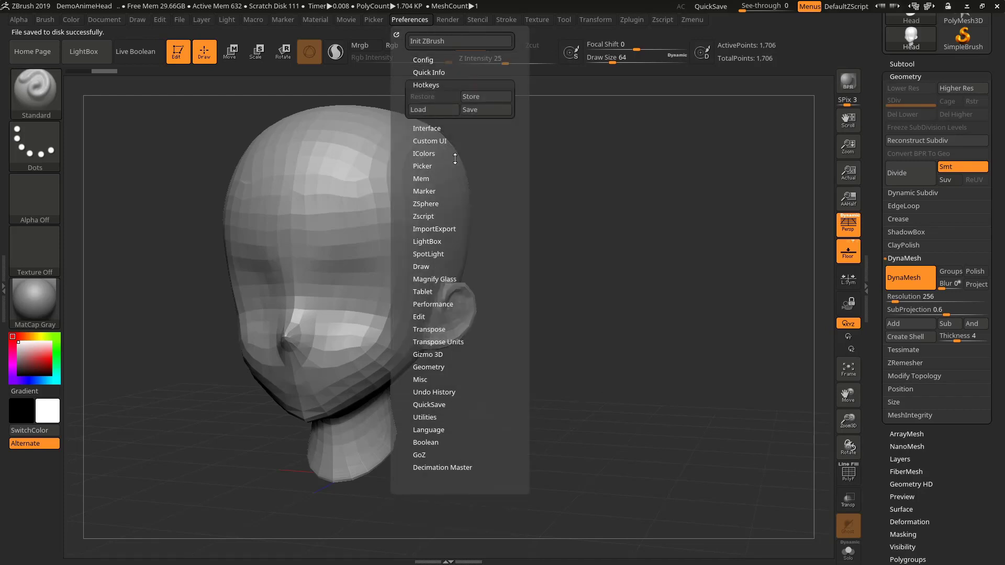
click(479, 97)
click(577, 323)
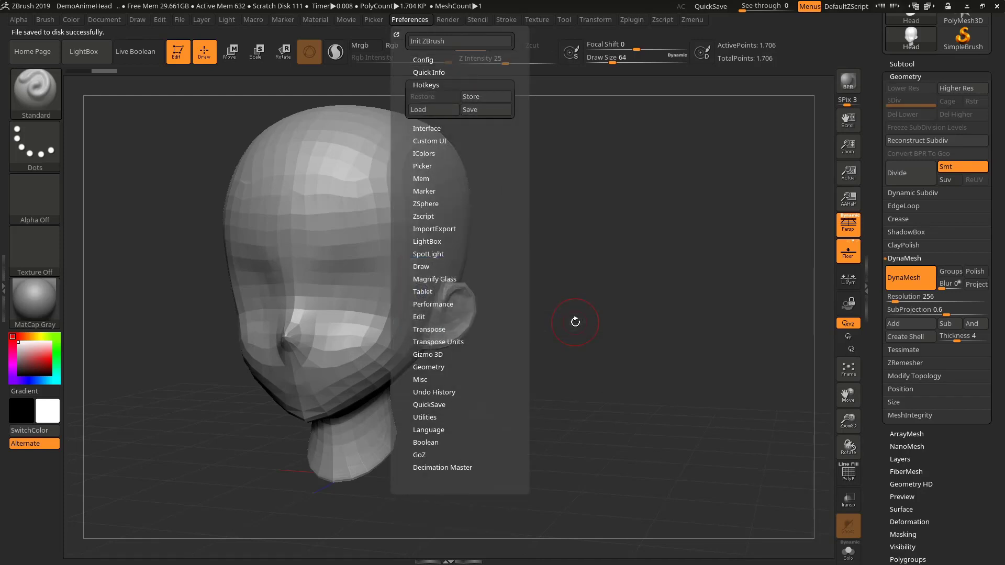